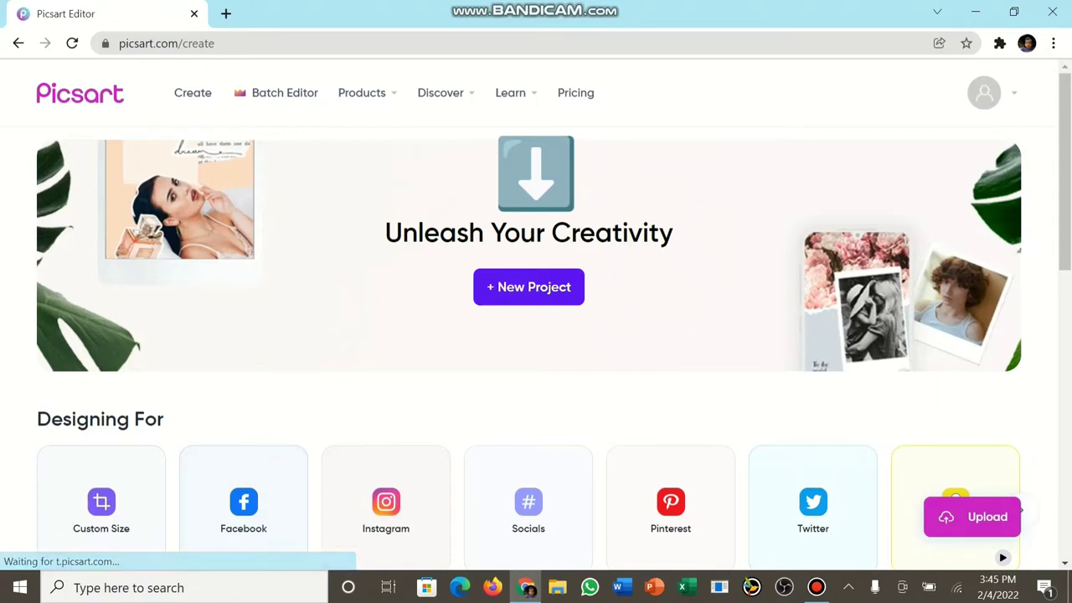
# Step: Create a new project and set its canvas to the 16:9 (Landscape) layout of 2048 × 1152 px
pyautogui.click(528, 288)
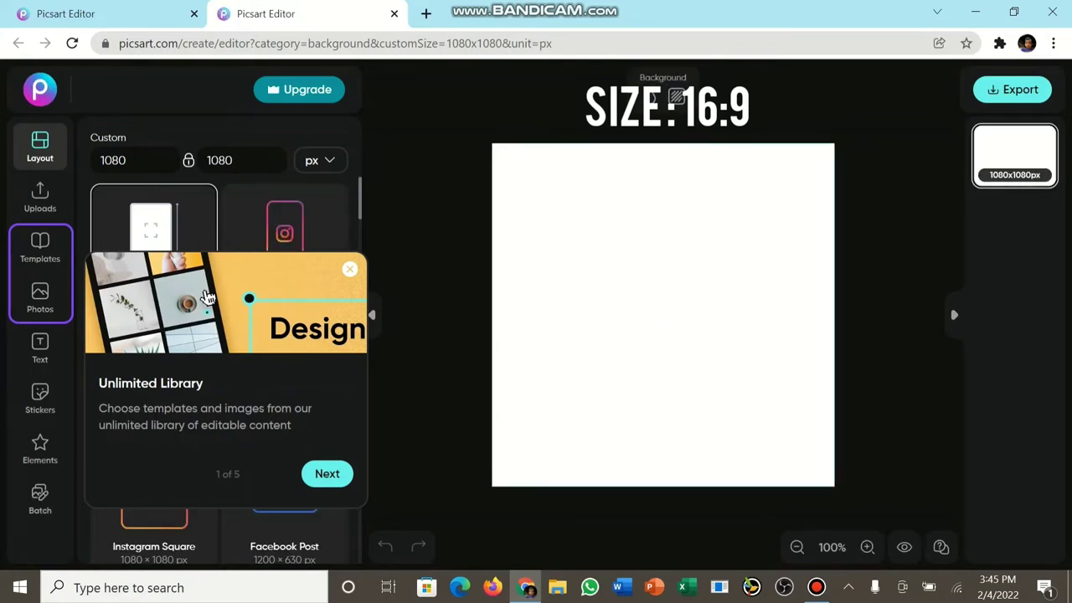
pyautogui.click(208, 297)
pyautogui.scroll(-9, 207, 298)
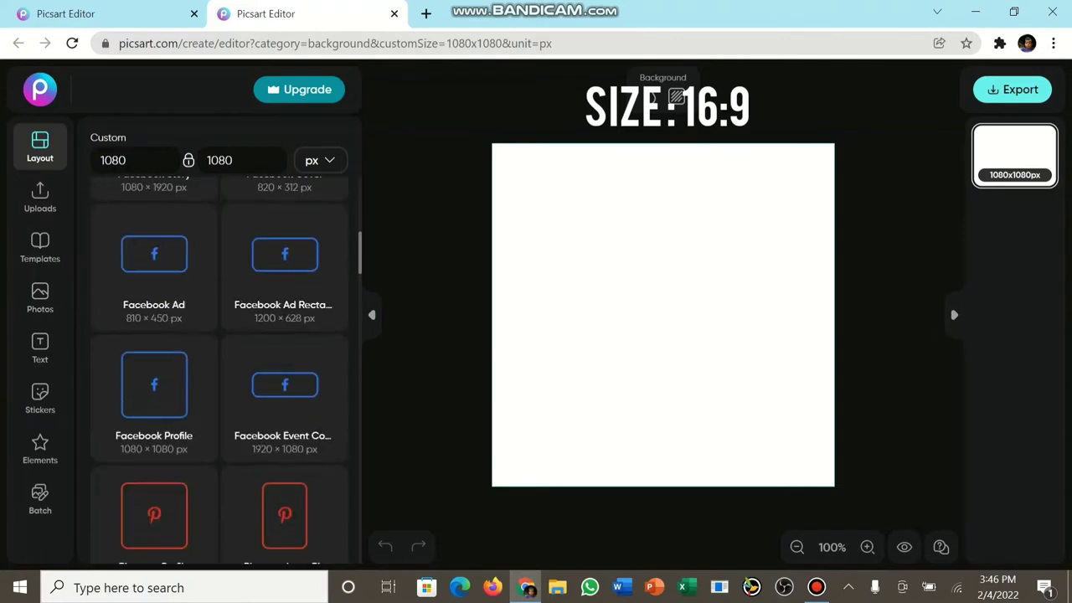
pyautogui.scroll(-9, 220, 360)
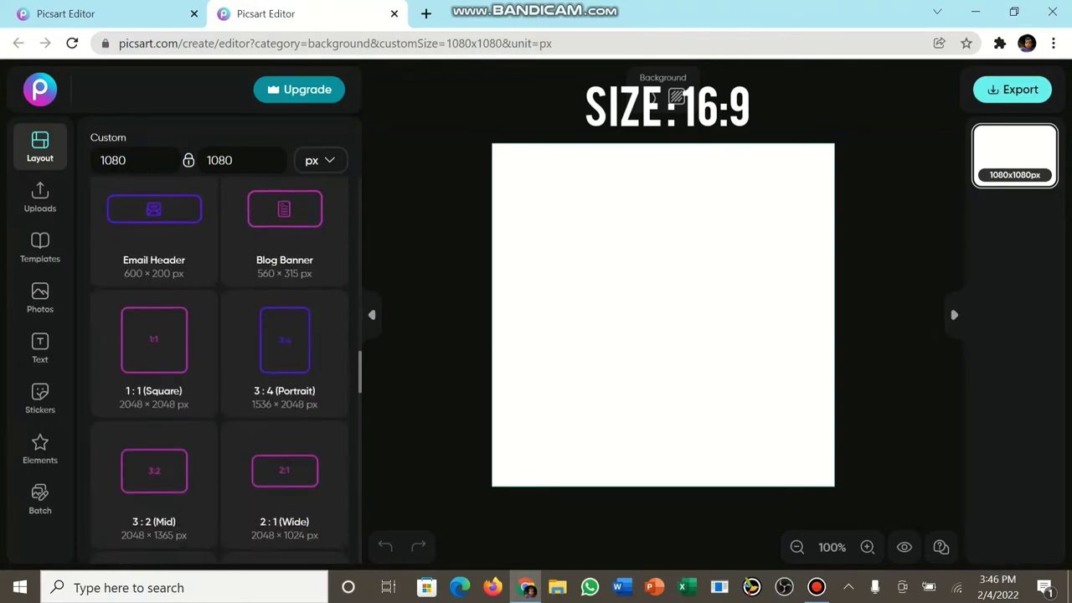
pyautogui.scroll(-3, 285, 276)
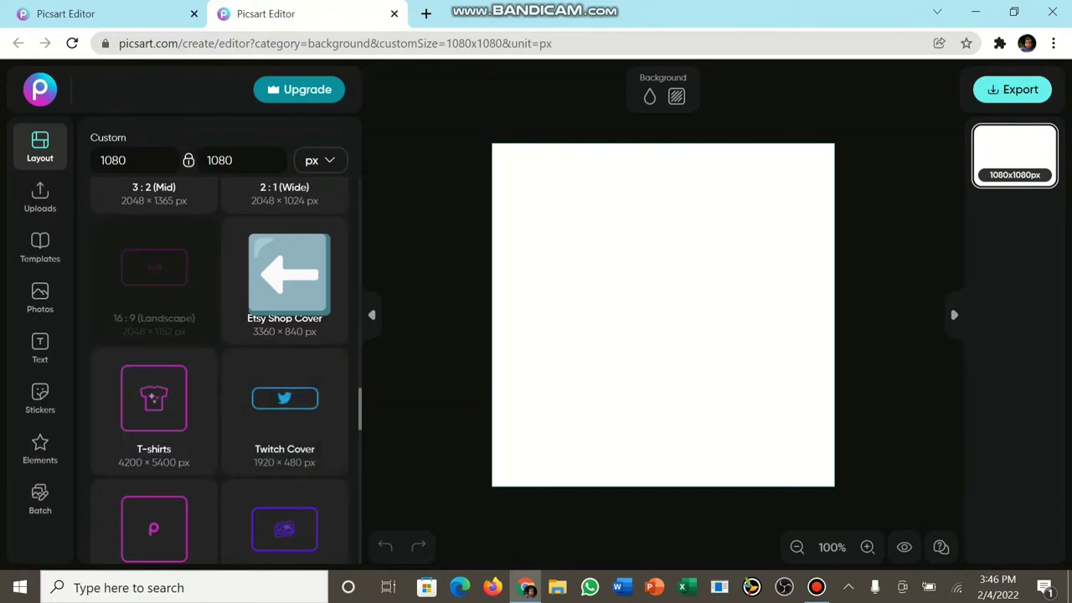
pyautogui.click(154, 277)
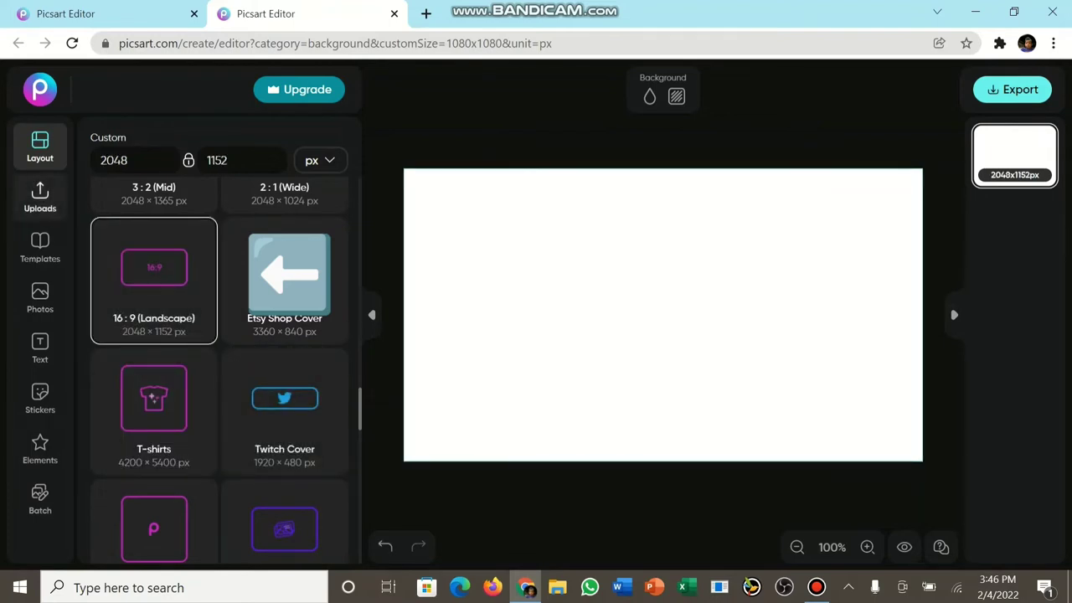
# Step: Add the uploaded desert photo of the woman in the pink dress to the canvas
pyautogui.click(40, 199)
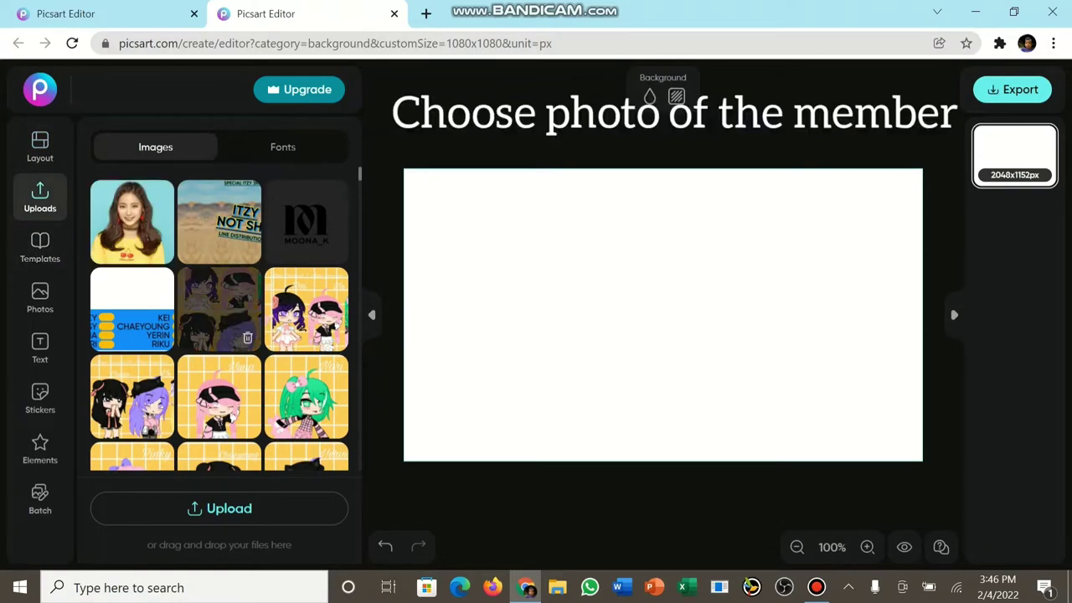
pyautogui.scroll(-5, 220, 323)
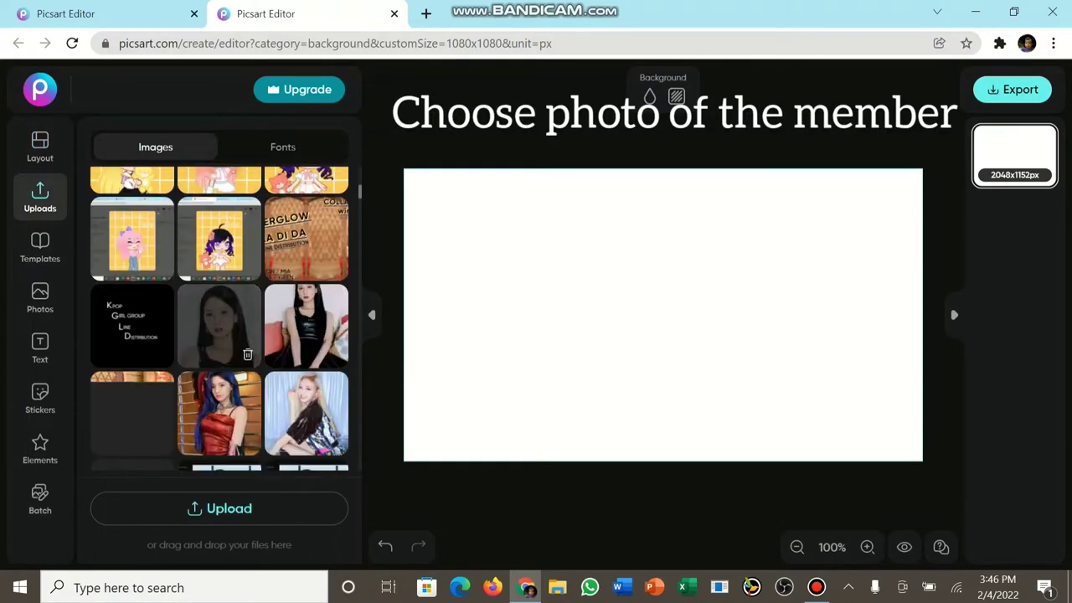
pyautogui.scroll(-2, 219, 318)
pyautogui.scroll(-2, 220, 252)
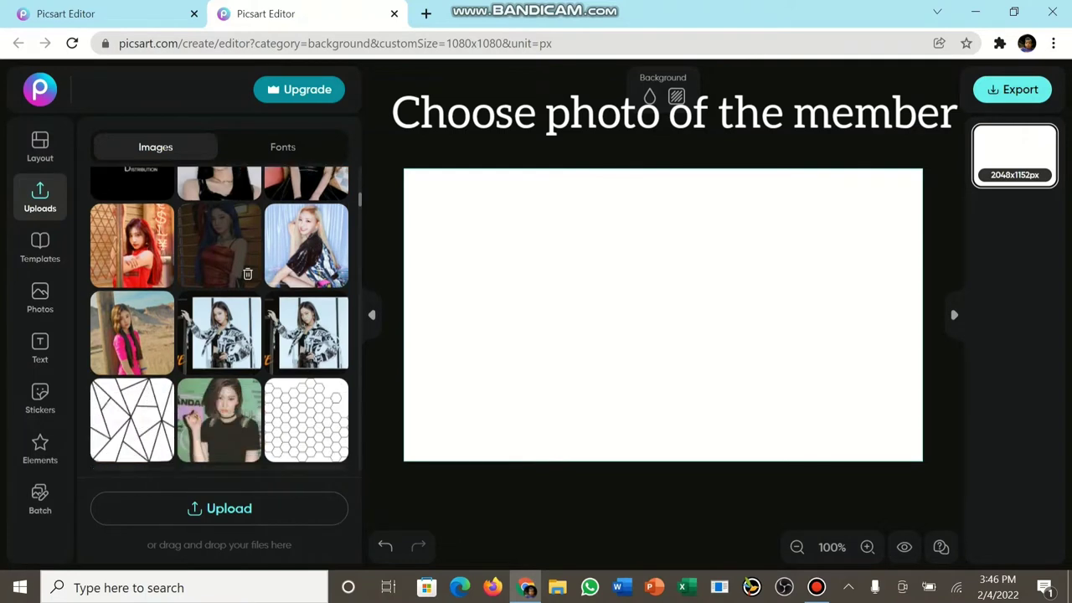
pyautogui.moveTo(132, 333); pyautogui.dragTo(527, 319)
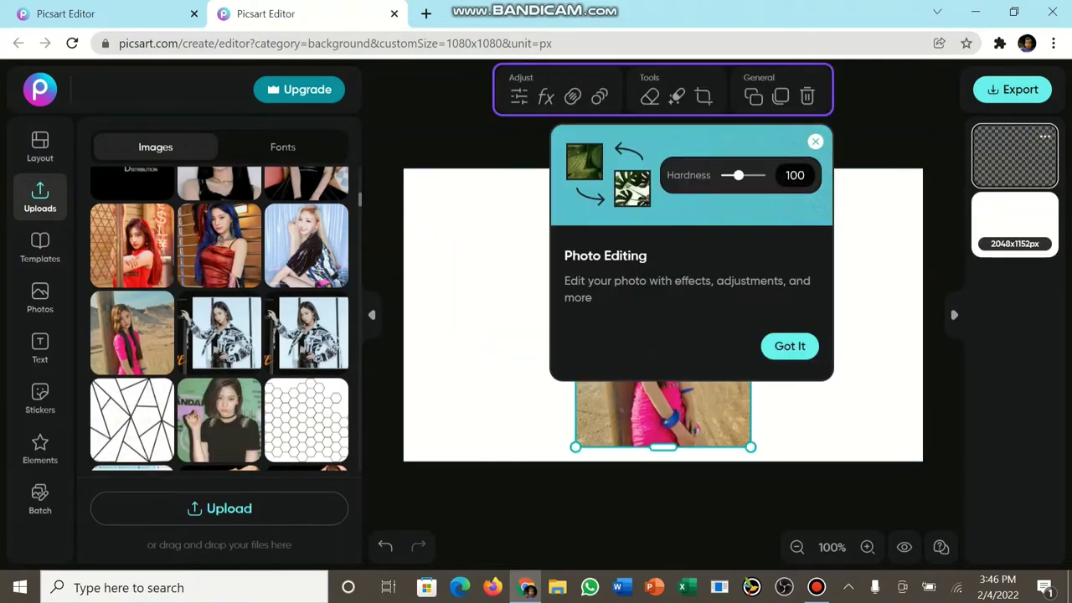
pyautogui.click(790, 346)
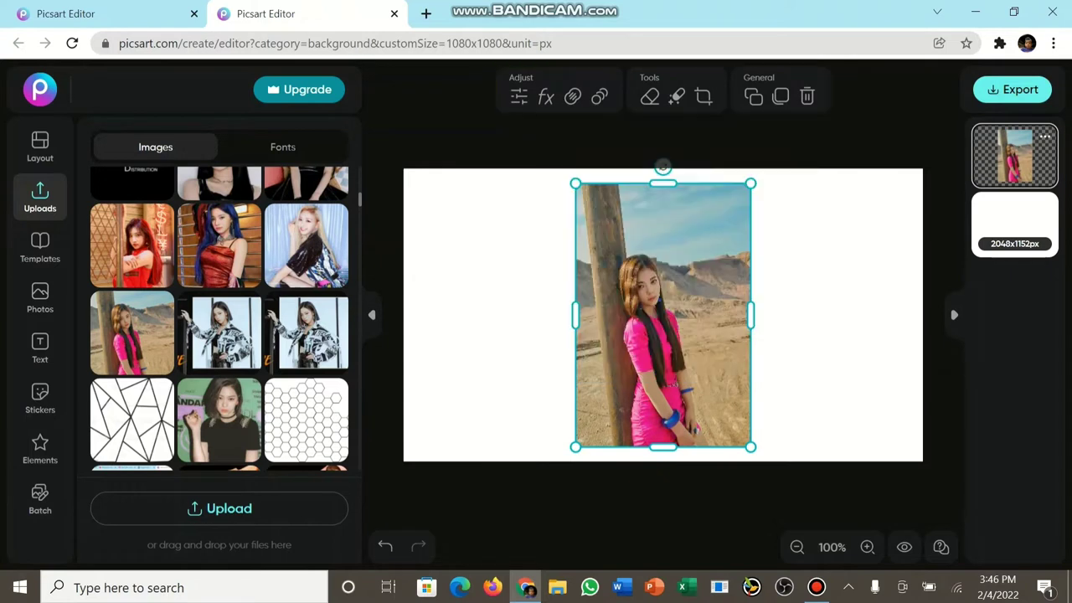
# Step: Enlarge the photo to the full canvas height, about 767 × 1152 px, and shift it partly past the canvas's left edge
pyautogui.moveTo(664, 315); pyautogui.dragTo(470, 301)
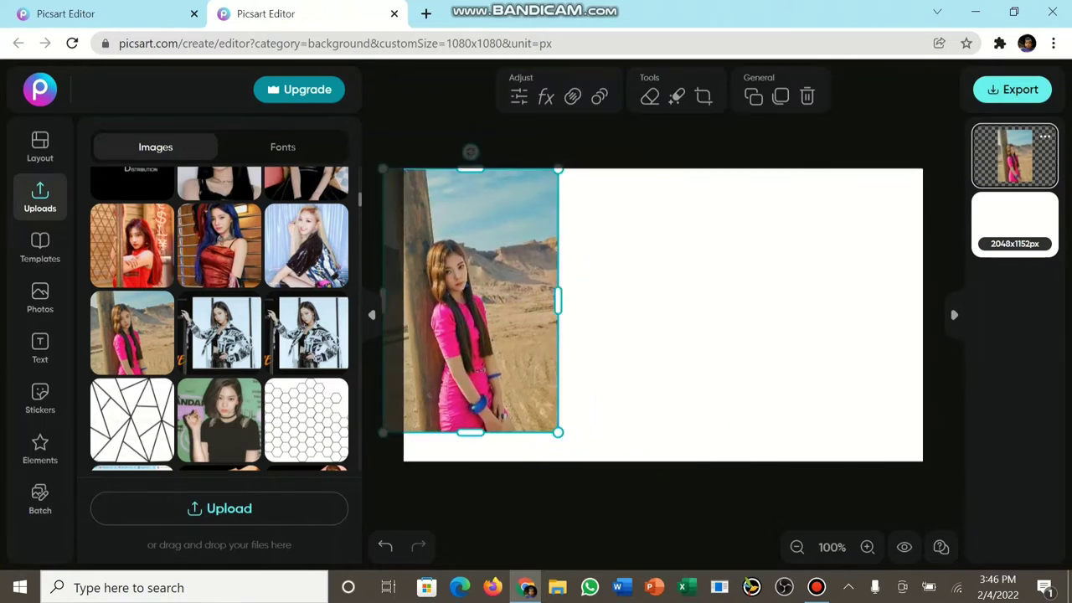
pyautogui.moveTo(558, 433); pyautogui.dragTo(578, 459)
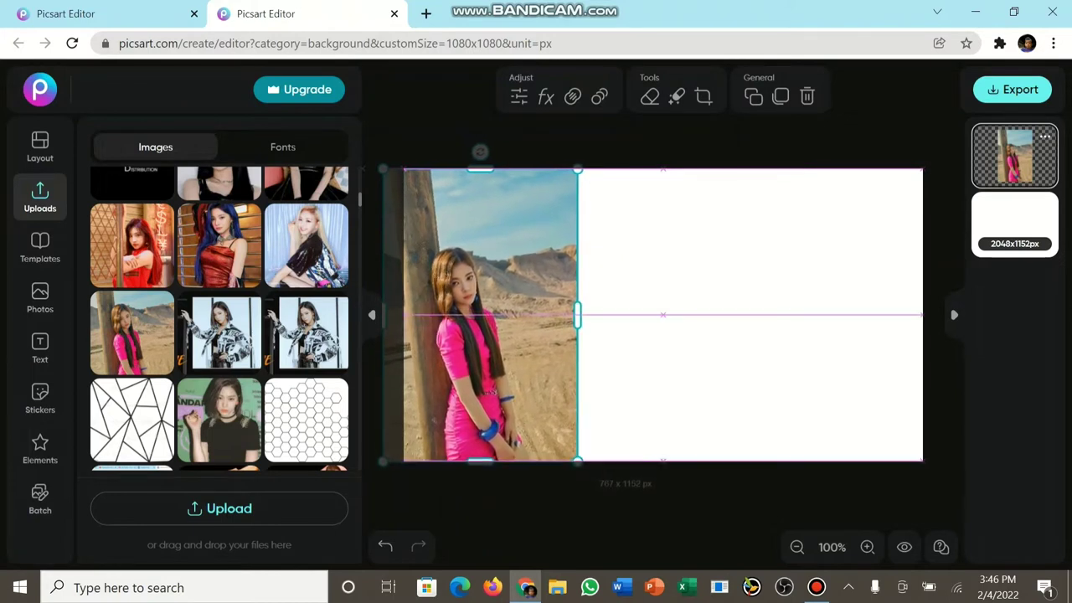
pyautogui.moveTo(480, 315)
pyautogui.mouseDown()
pyautogui.moveTo(464, 315)
pyautogui.moveTo(479, 314)
pyautogui.mouseUp()
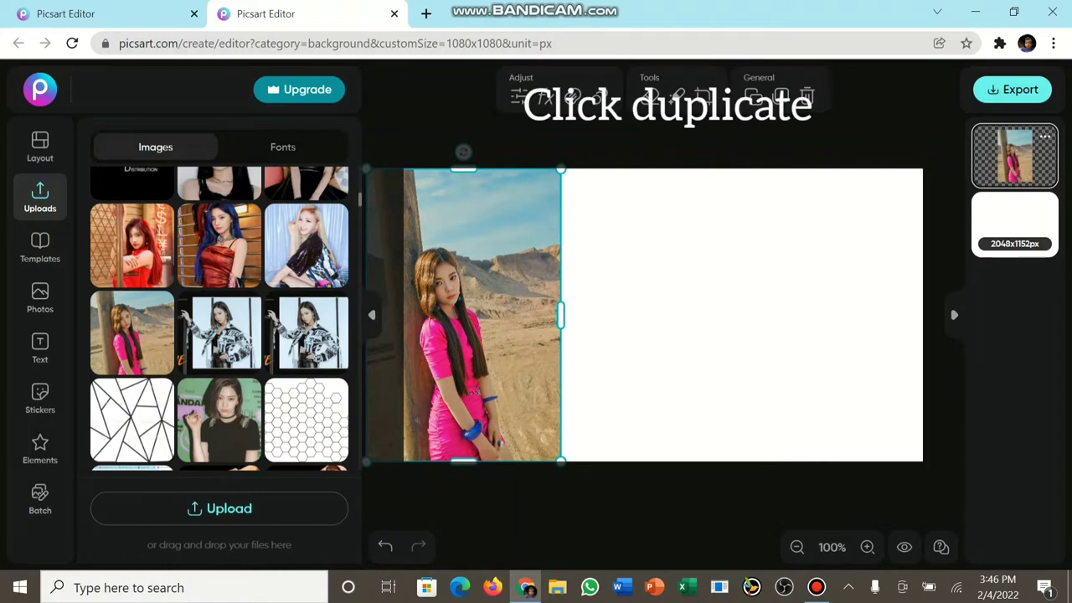
# Step: Duplicate the photo and align the copy exactly over the original
pyautogui.rightClick(529, 252)
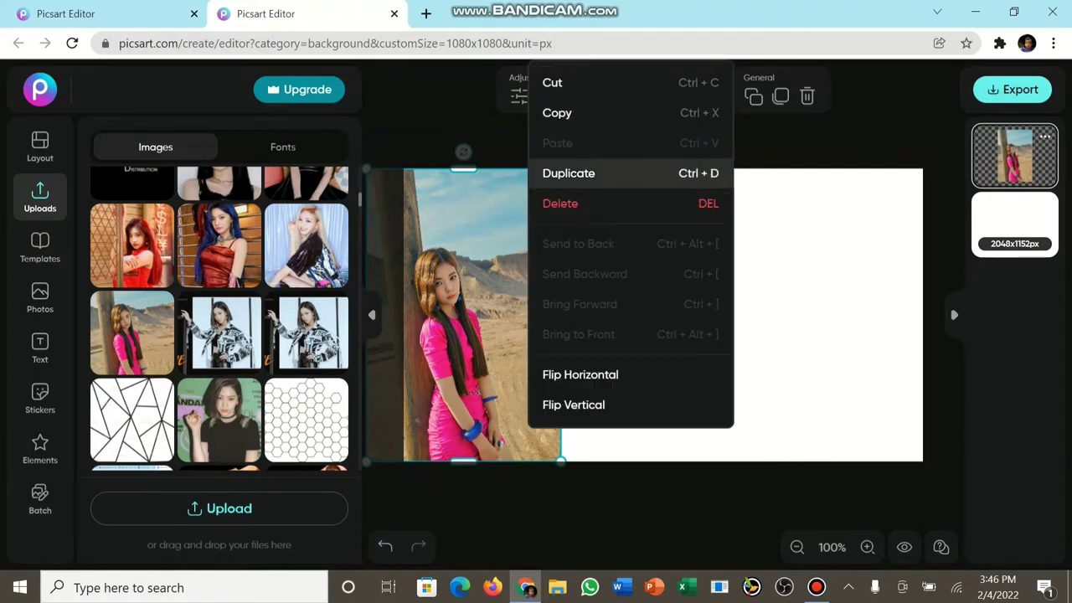
pyautogui.click(569, 174)
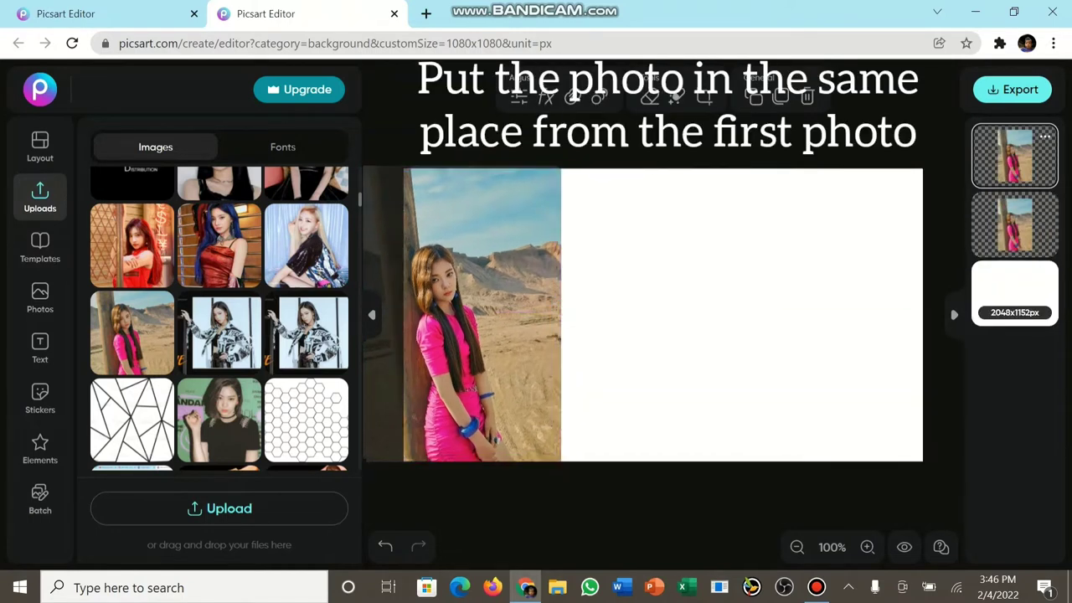
pyautogui.moveTo(460, 316); pyautogui.dragTo(463, 313)
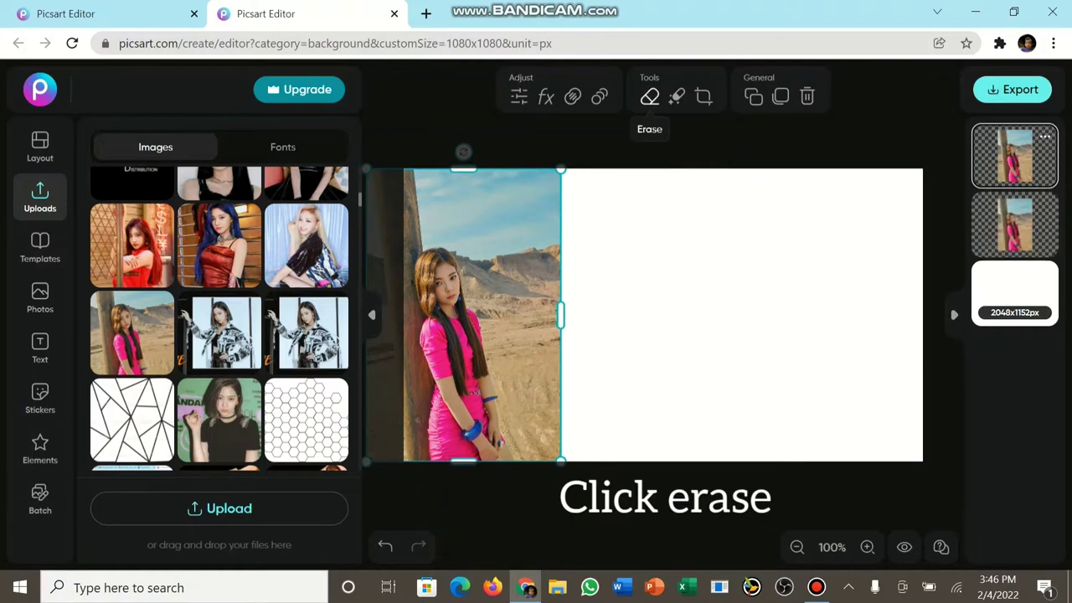
# Step: Remove the background from the duplicated photo with the Person option and apply the cutout
pyautogui.click(651, 97)
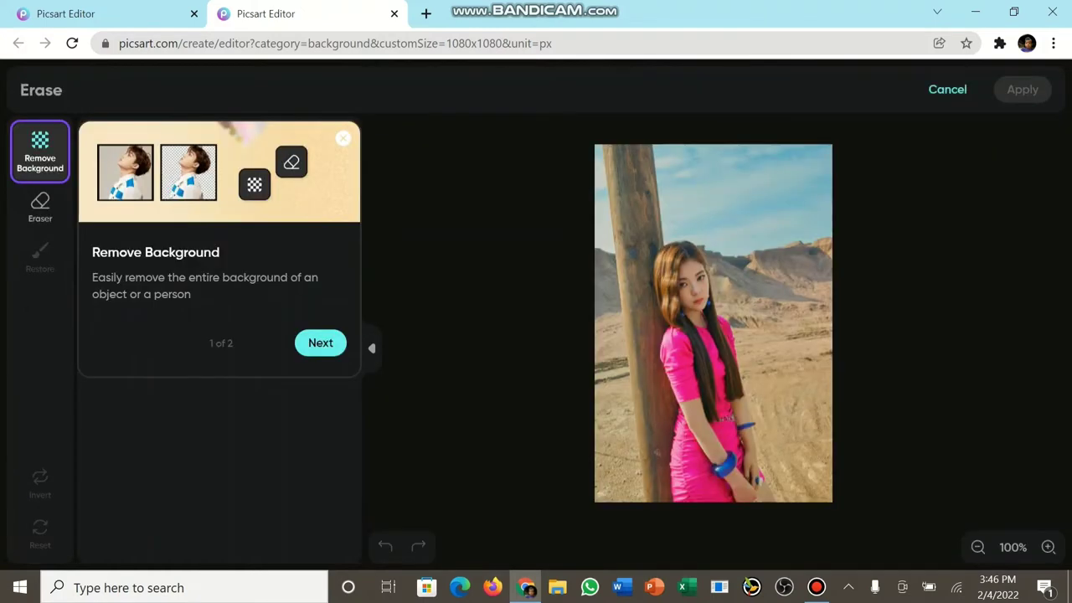
pyautogui.click(344, 138)
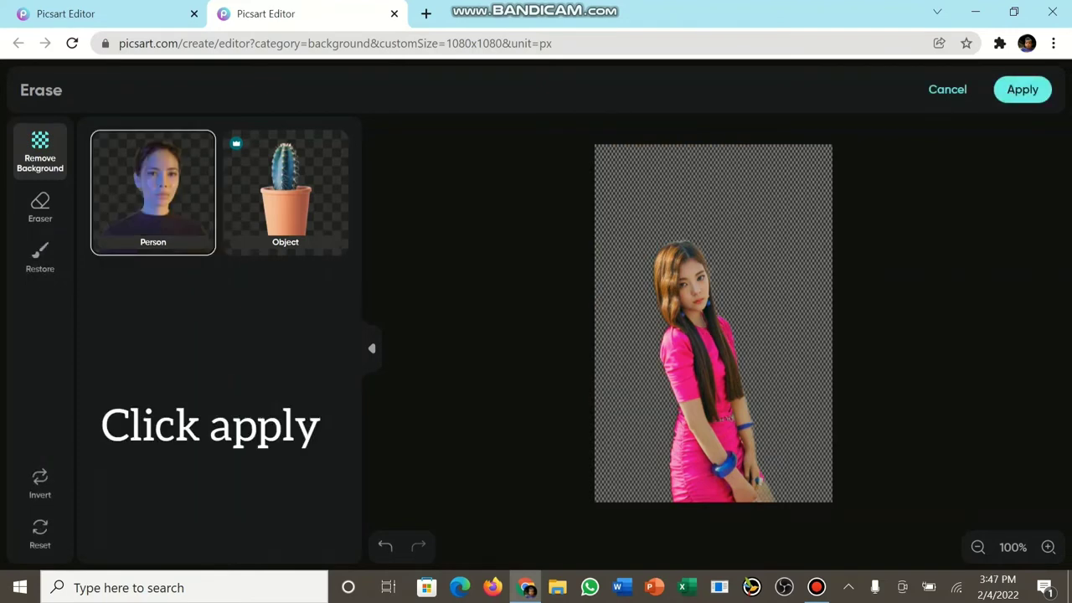
pyautogui.click(1023, 90)
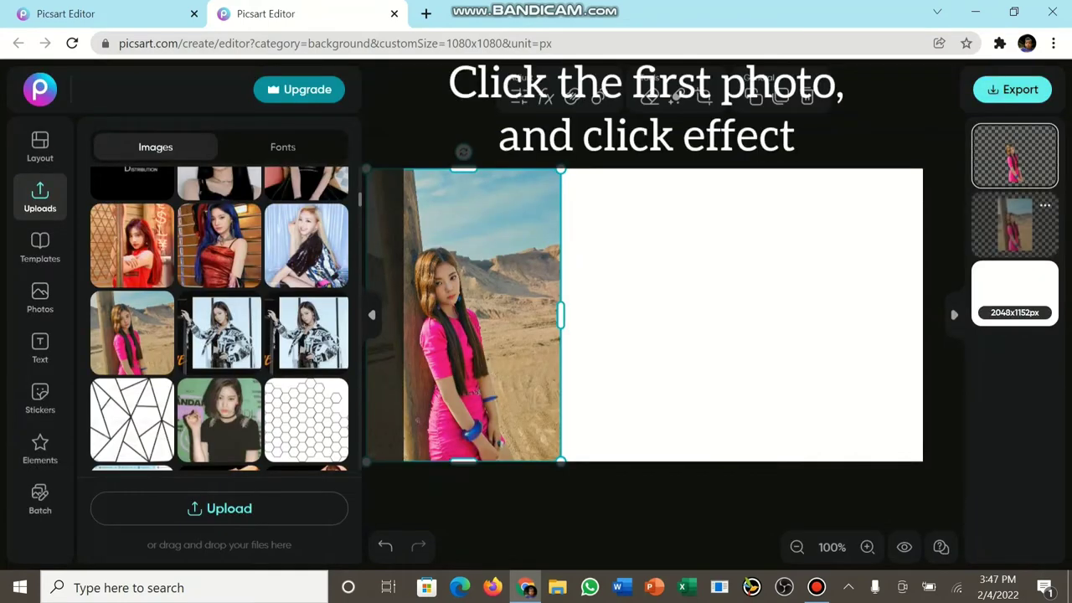
# Step: Apply the Blur effect to the original photo layer beneath the cutout
pyautogui.click(1015, 226)
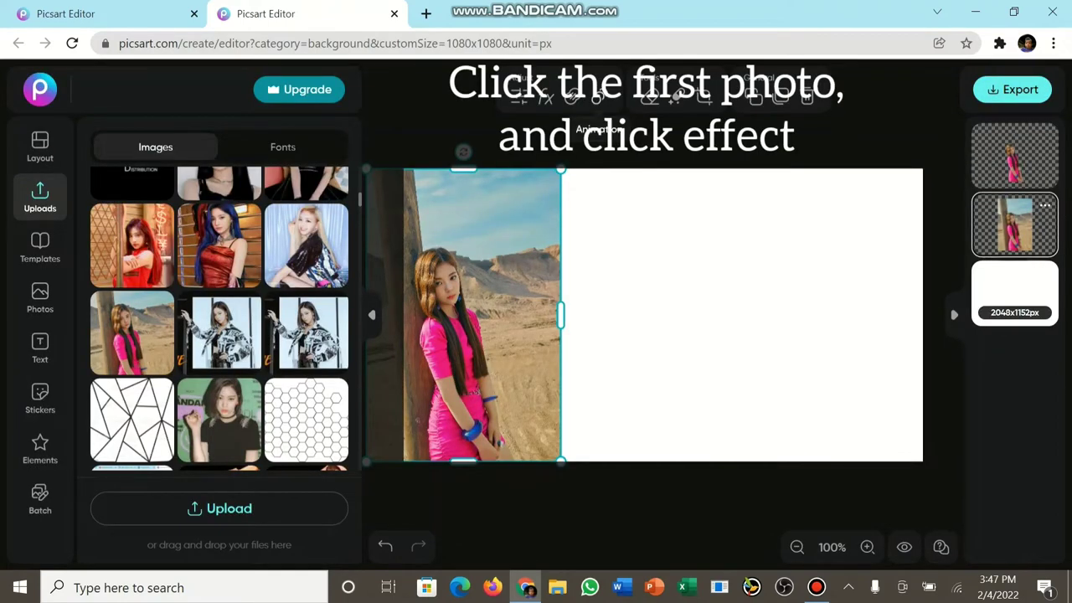
pyautogui.click(545, 97)
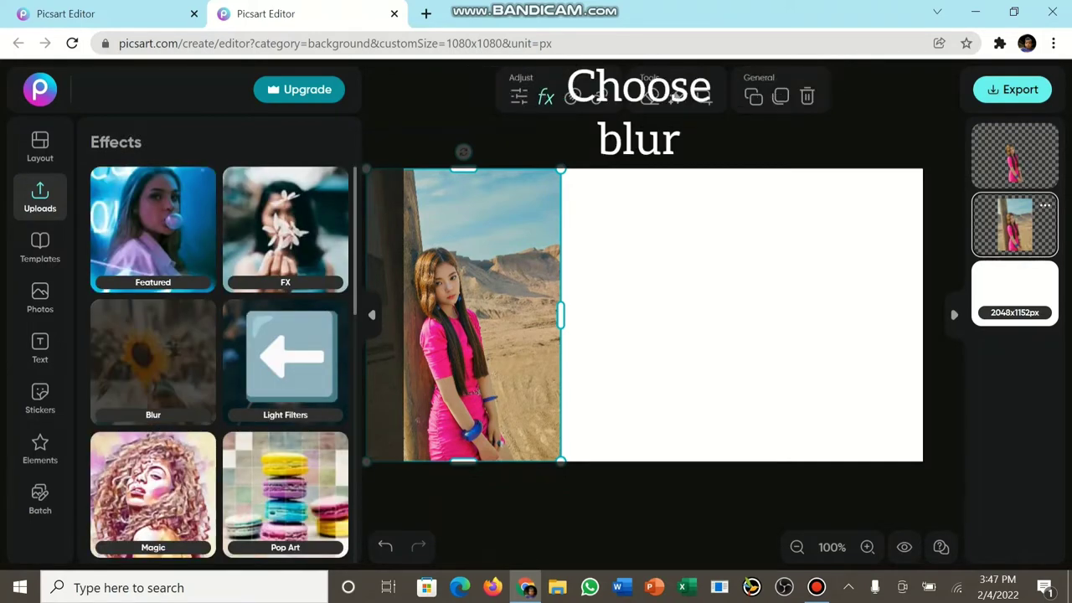
pyautogui.click(155, 360)
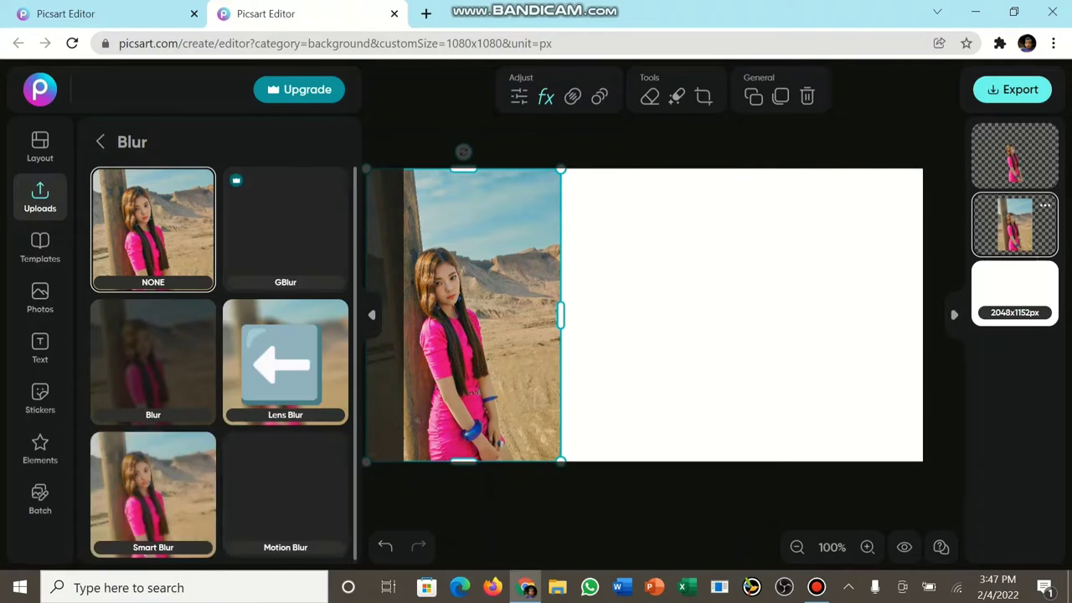
pyautogui.click(153, 360)
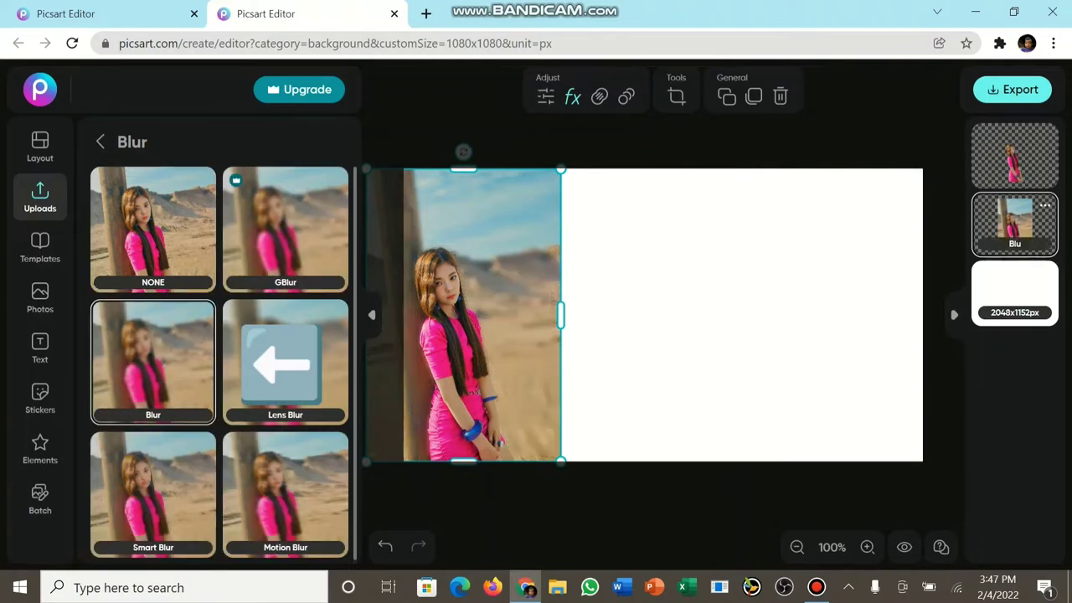
pyautogui.press('Escape')
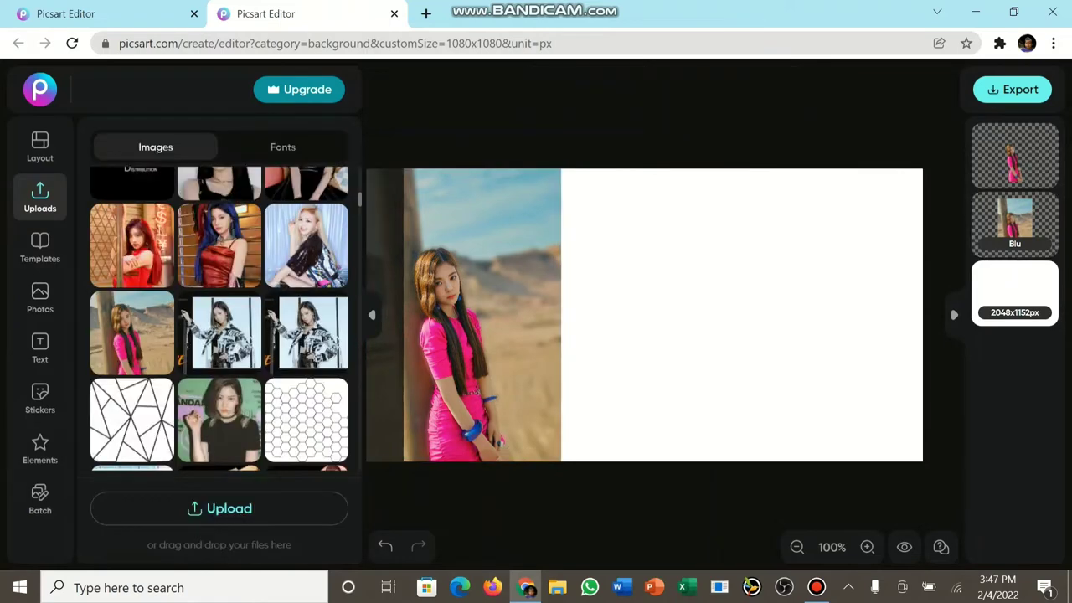
# Step: Duplicate the blurred photo layer and move the copy to the right so it overlaps the original's right part
pyautogui.click(1015, 225)
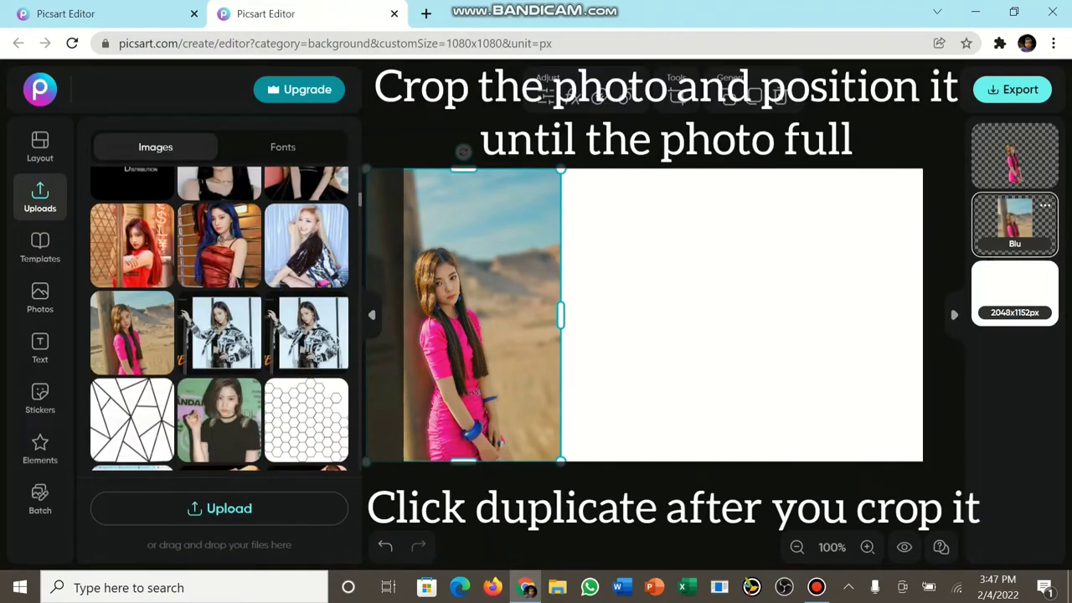
pyautogui.click(1045, 206)
pyautogui.click(979, 239)
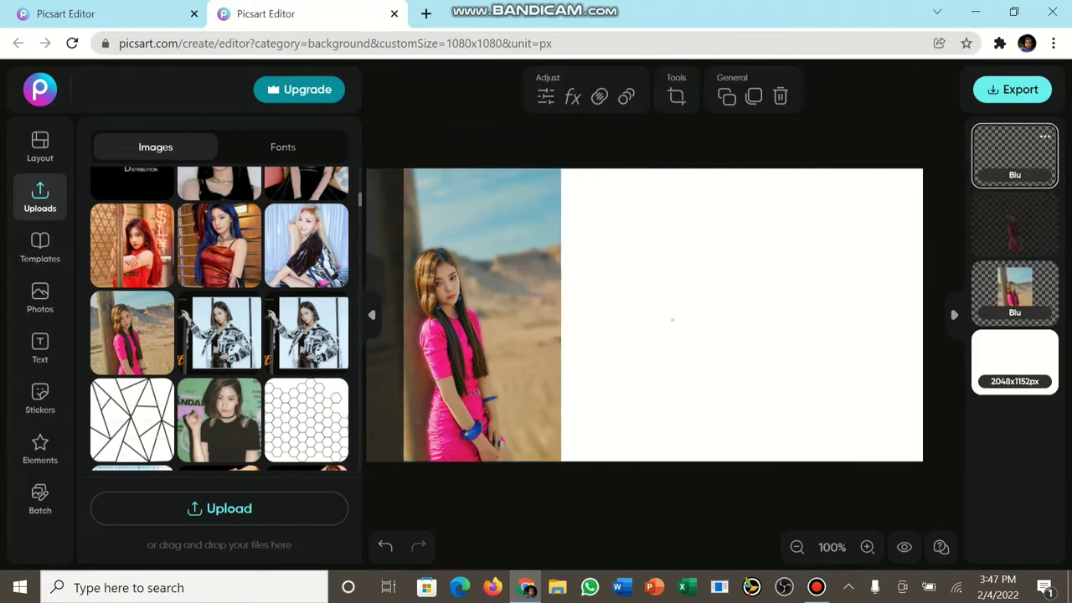
pyautogui.moveTo(477, 335); pyautogui.dragTo(618, 335)
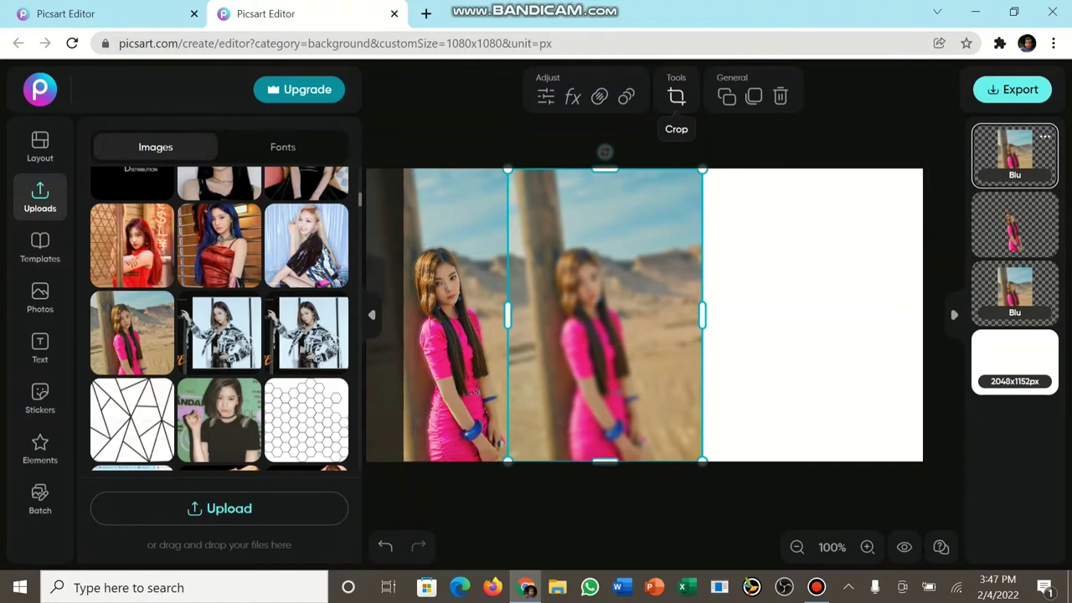
# Step: Crop the blurred copy to a narrow strip of plain desert along the photo's right edge and flip it horizontally
pyautogui.click(676, 97)
pyautogui.moveTo(508, 315); pyautogui.dragTo(587, 315)
pyautogui.press('Return')
pyautogui.rightClick(590, 315)
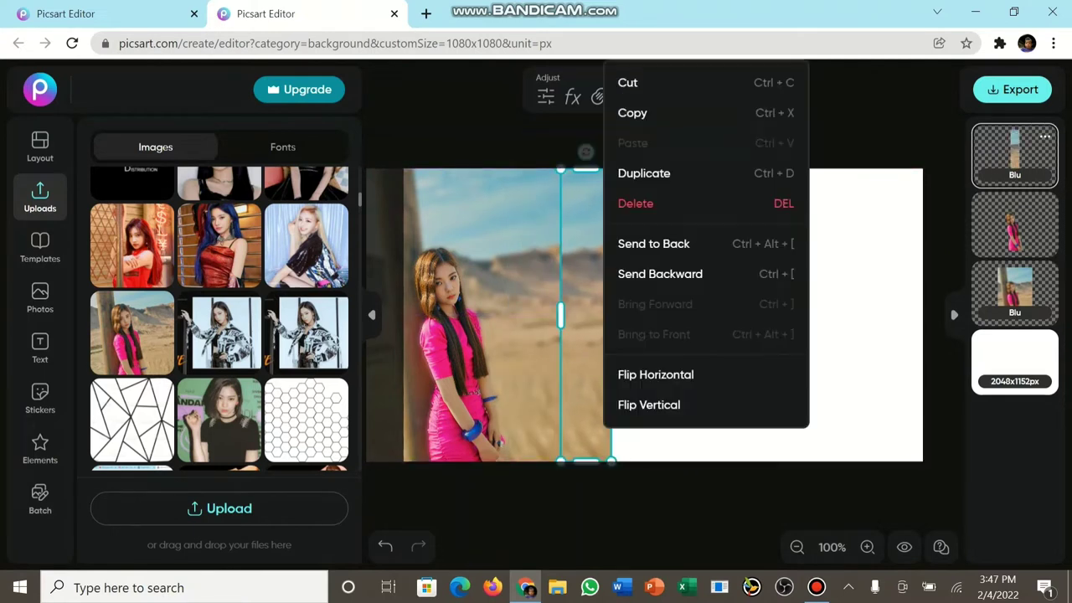
pyautogui.click(658, 374)
pyautogui.click(712, 352)
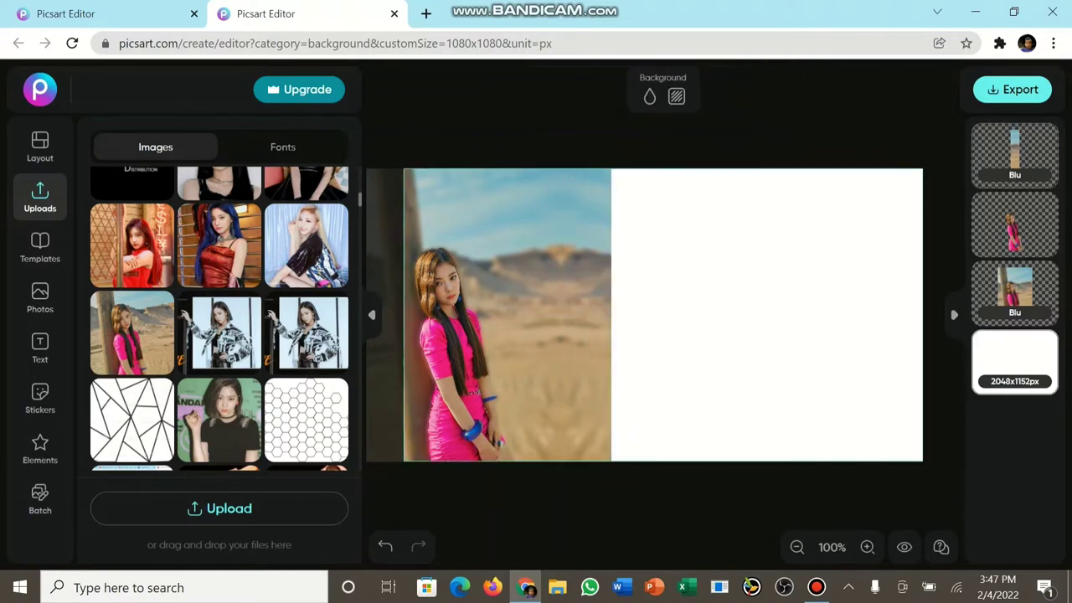
# Step: Duplicate the blurred strip, place the copy against its right side and flip it horizontally
pyautogui.click(587, 315)
pyautogui.rightClick(587, 314)
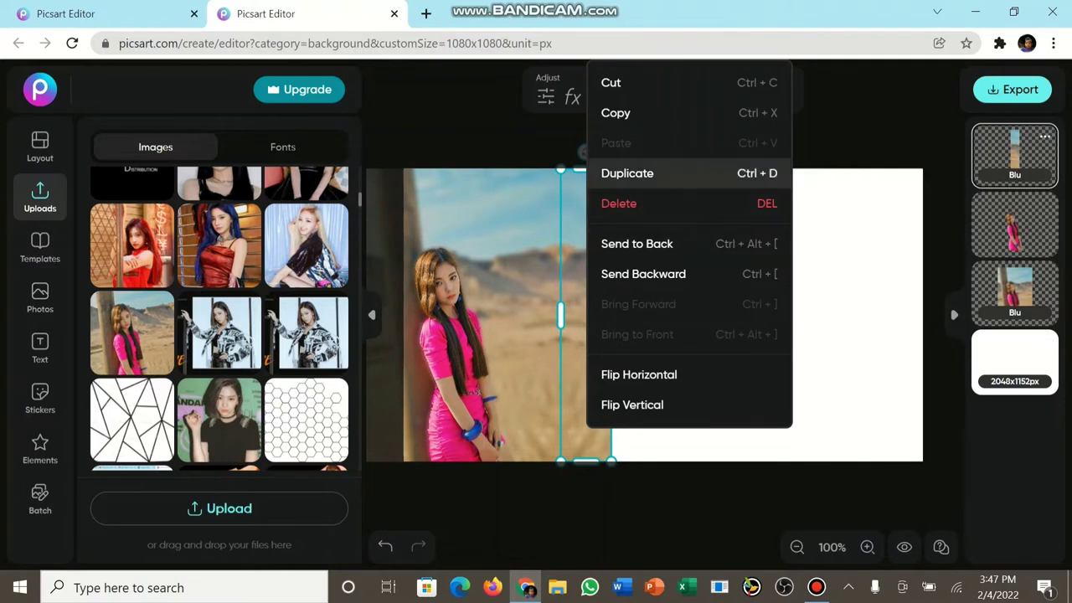
pyautogui.click(628, 172)
pyautogui.moveTo(588, 322); pyautogui.dragTo(637, 315)
pyautogui.rightClick(637, 315)
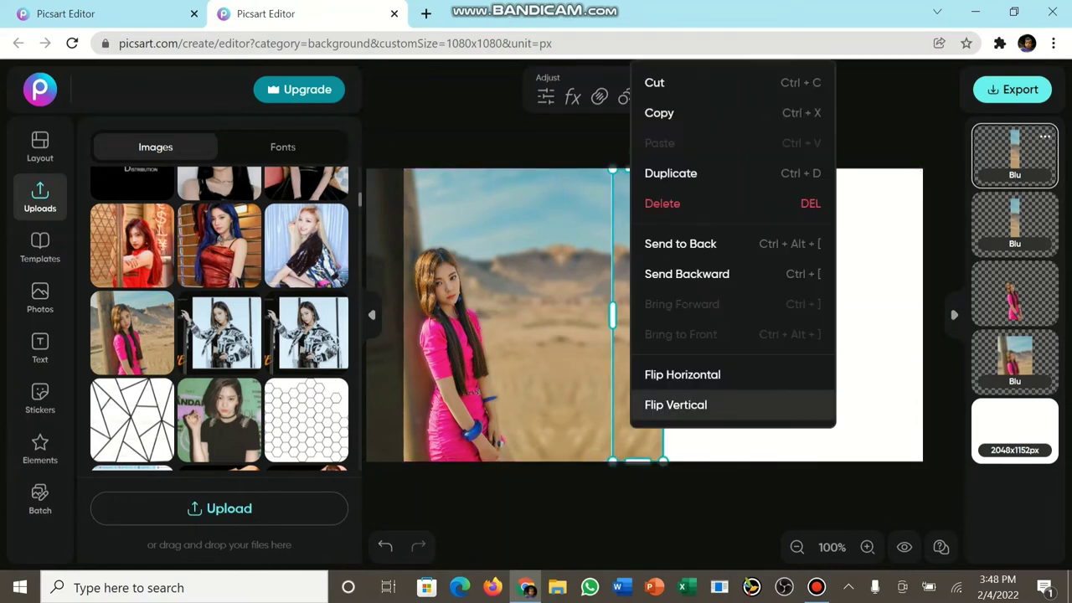
pyautogui.click(682, 375)
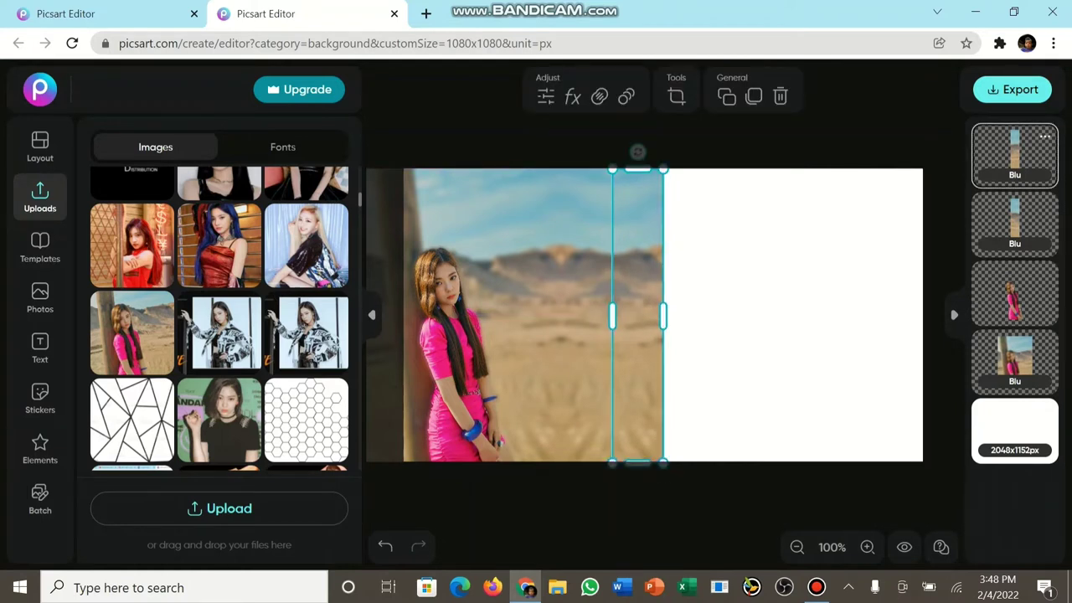
# Step: Stretch the second blurred strip to about 203 × 1175 px and align it flush with the first strip
pyautogui.moveTo(612, 170); pyautogui.dragTo(612, 170)
pyautogui.click(754, 284)
pyautogui.moveTo(637, 315); pyautogui.dragTo(638, 315)
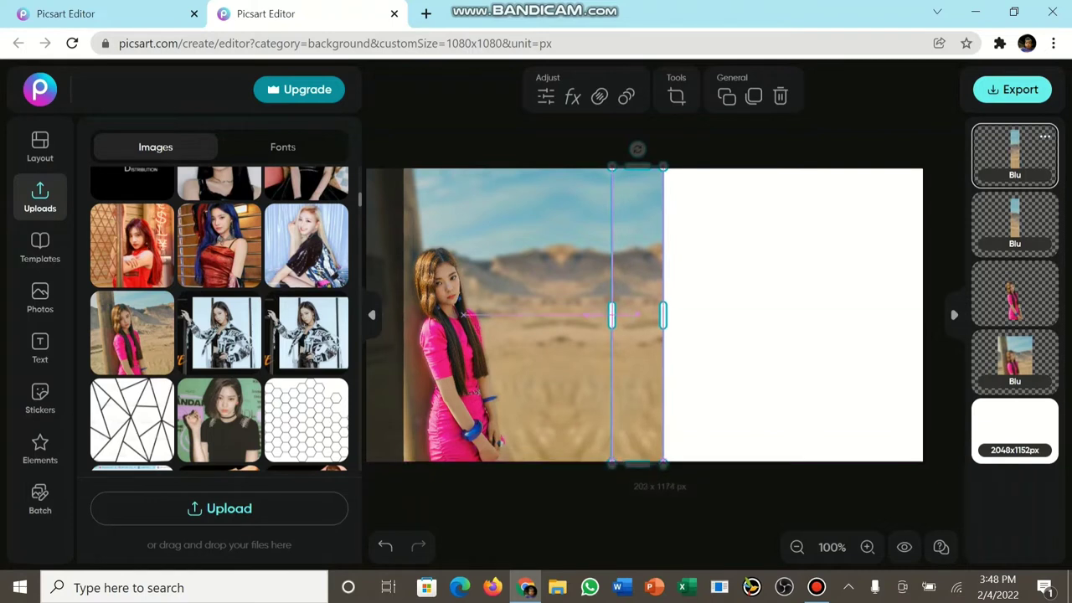
pyautogui.moveTo(638, 166); pyautogui.dragTo(637, 166)
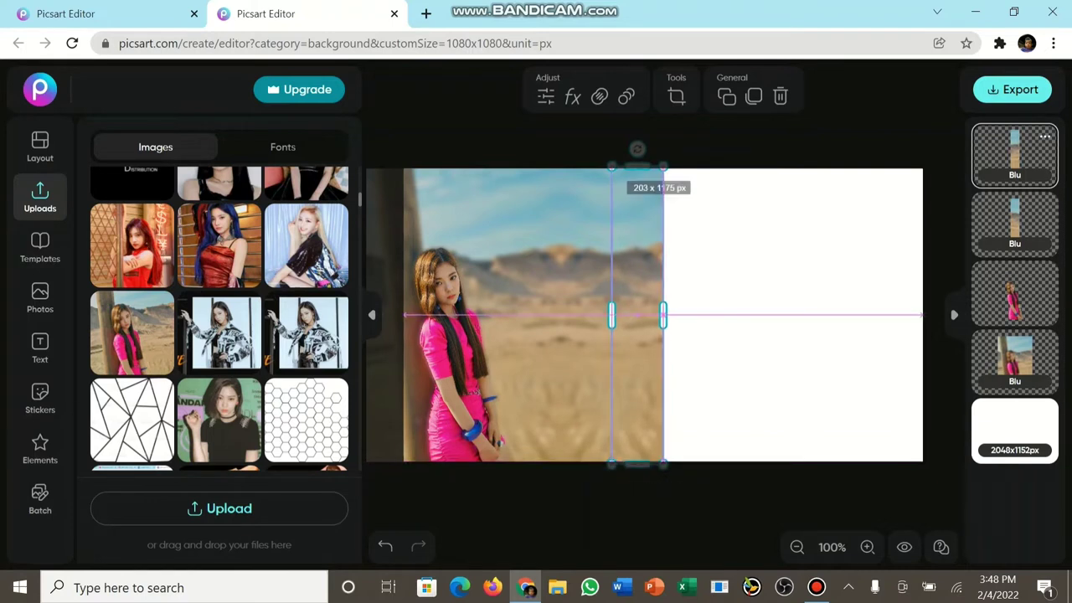
pyautogui.click(754, 314)
pyautogui.click(639, 315)
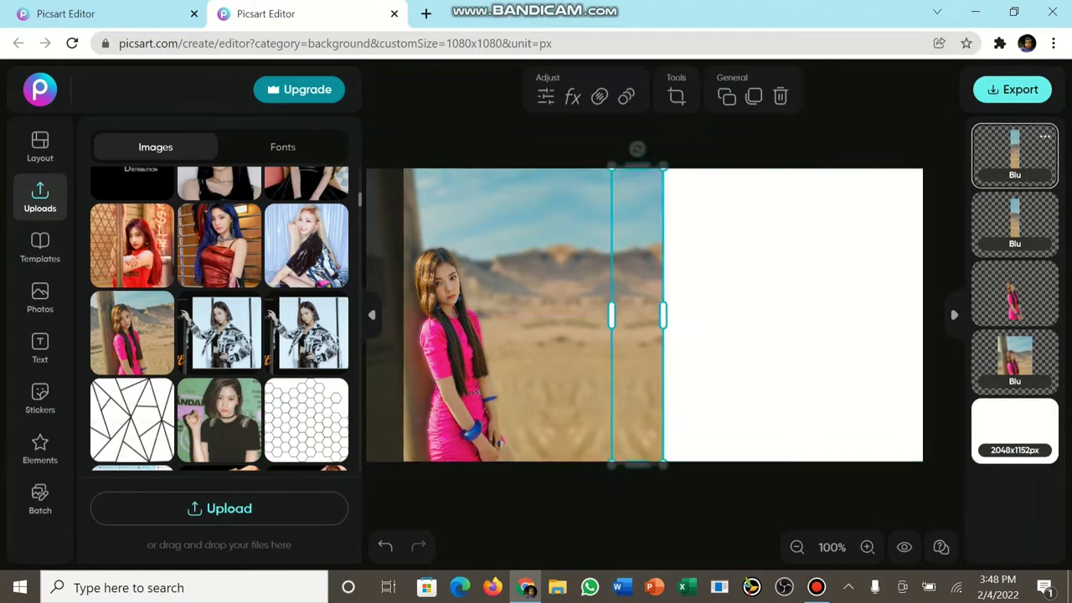
# Step: Resize the second blurred strip to about 200 × 1156 px and shift it slightly left to close the seam with the first strip
pyautogui.moveTo(638, 315); pyautogui.dragTo(663, 315)
pyautogui.moveTo(663, 166); pyautogui.dragTo(637, 169)
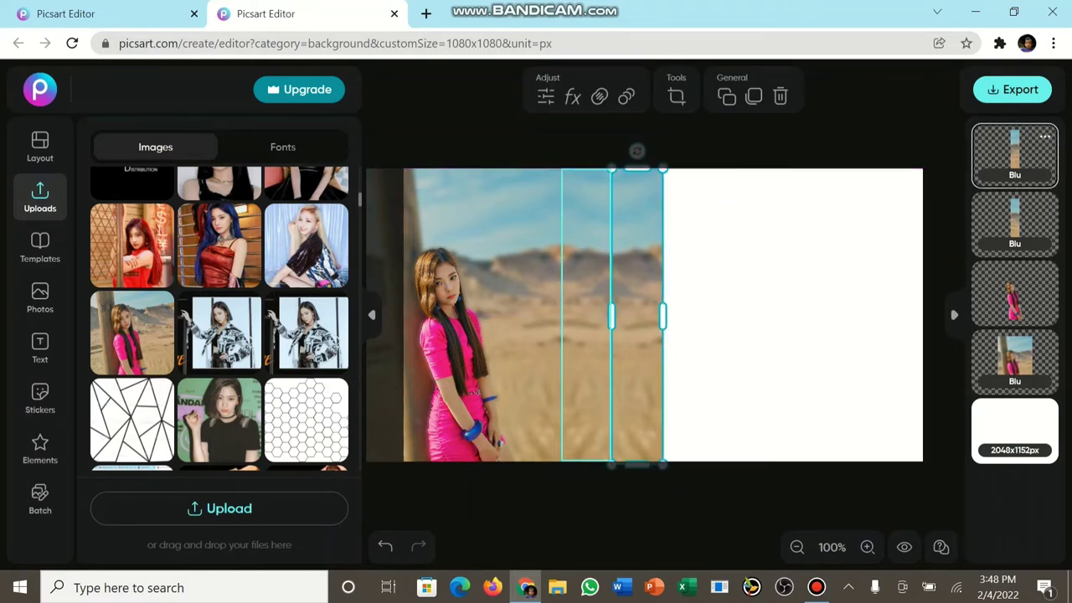
pyautogui.moveTo(612, 464); pyautogui.dragTo(638, 461)
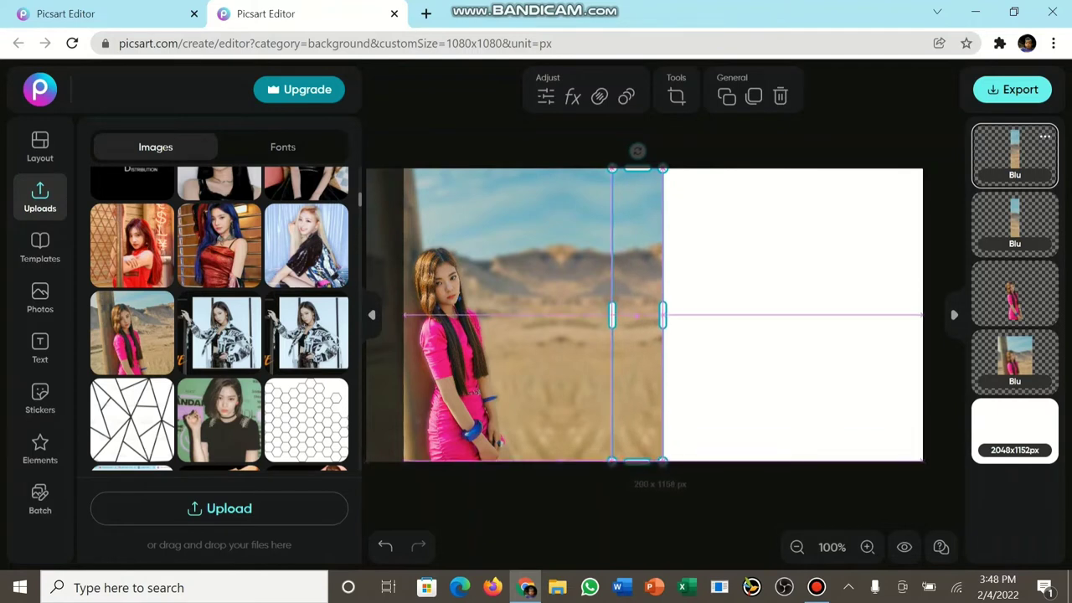
pyautogui.click(662, 507)
pyautogui.moveTo(637, 315); pyautogui.dragTo(633, 315)
pyautogui.click(662, 507)
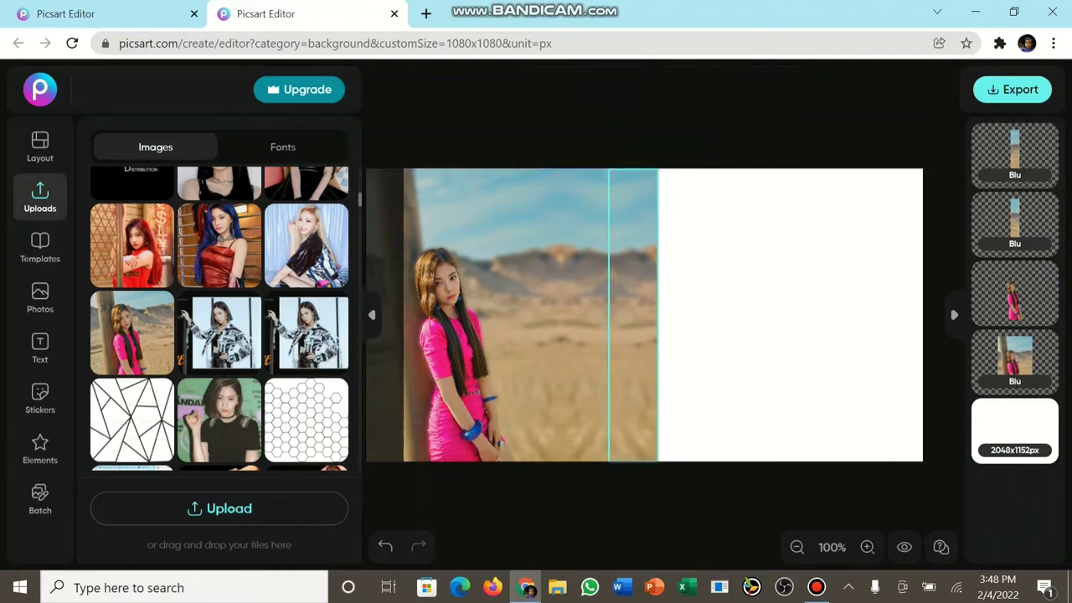
# Step: Duplicate the second blurred strip, place the copy flush against its right side and flip it horizontally
pyautogui.click(633, 315)
pyautogui.rightClick(633, 315)
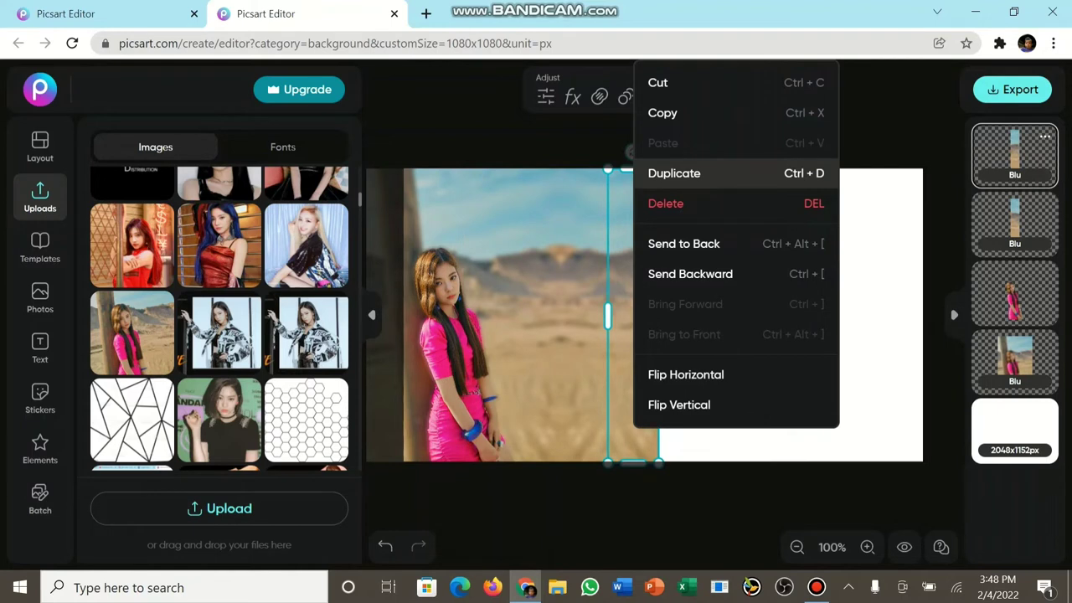
pyautogui.click(674, 172)
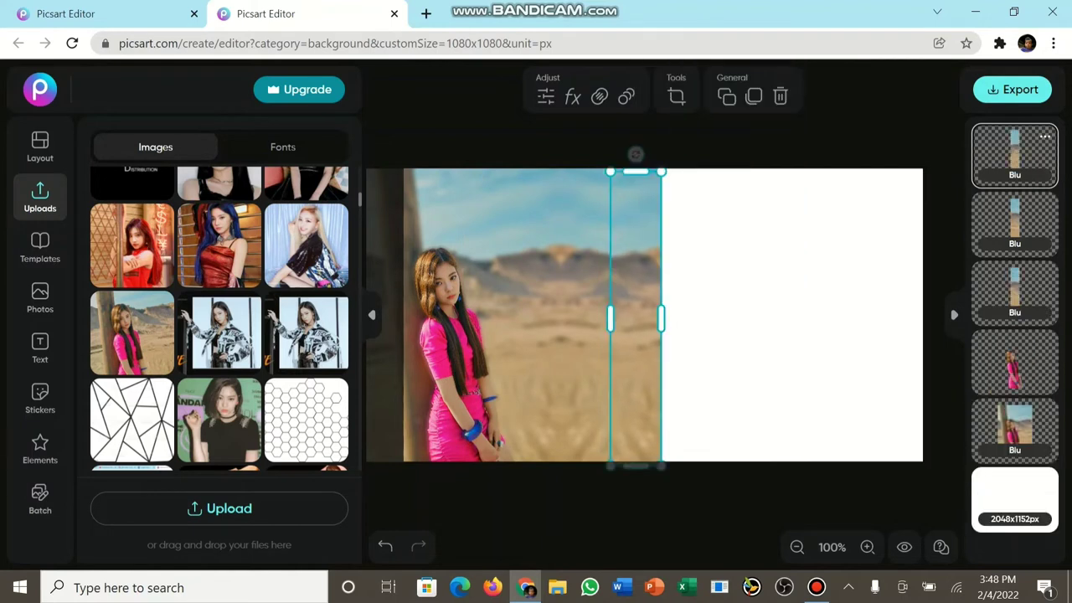
pyautogui.moveTo(636, 318); pyautogui.dragTo(685, 314)
pyautogui.rightClick(684, 314)
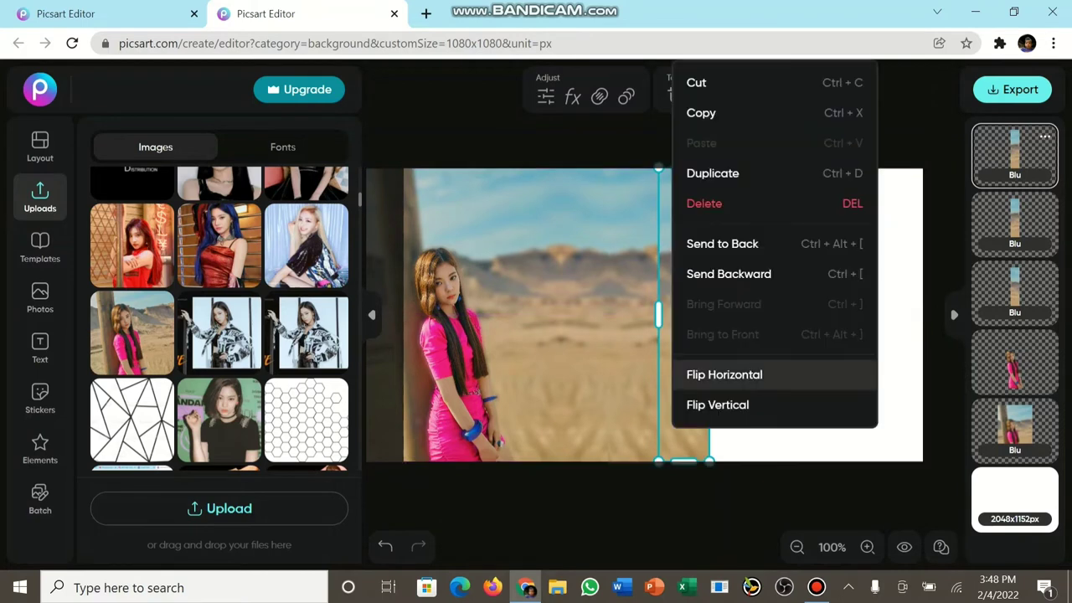
pyautogui.click(725, 374)
pyautogui.click(794, 260)
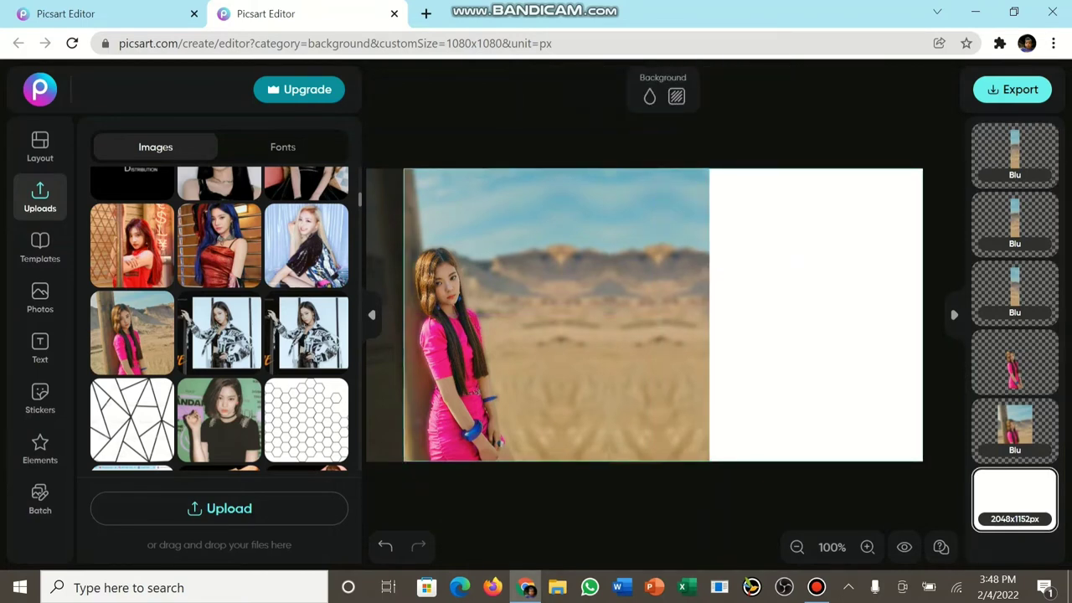
pyautogui.click(684, 314)
pyautogui.moveTo(684, 314); pyautogui.dragTo(684, 314)
pyautogui.click(795, 260)
# Step: Duplicate the third blurred strip, place the copy against its right side and flip it horizontally
pyautogui.click(695, 311)
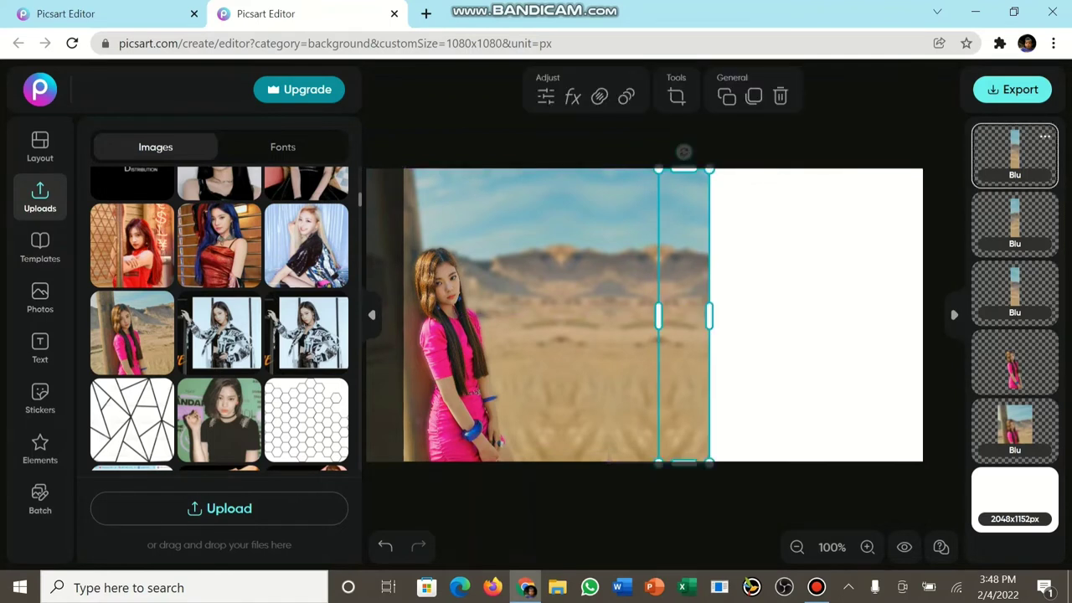
pyautogui.rightClick(695, 311)
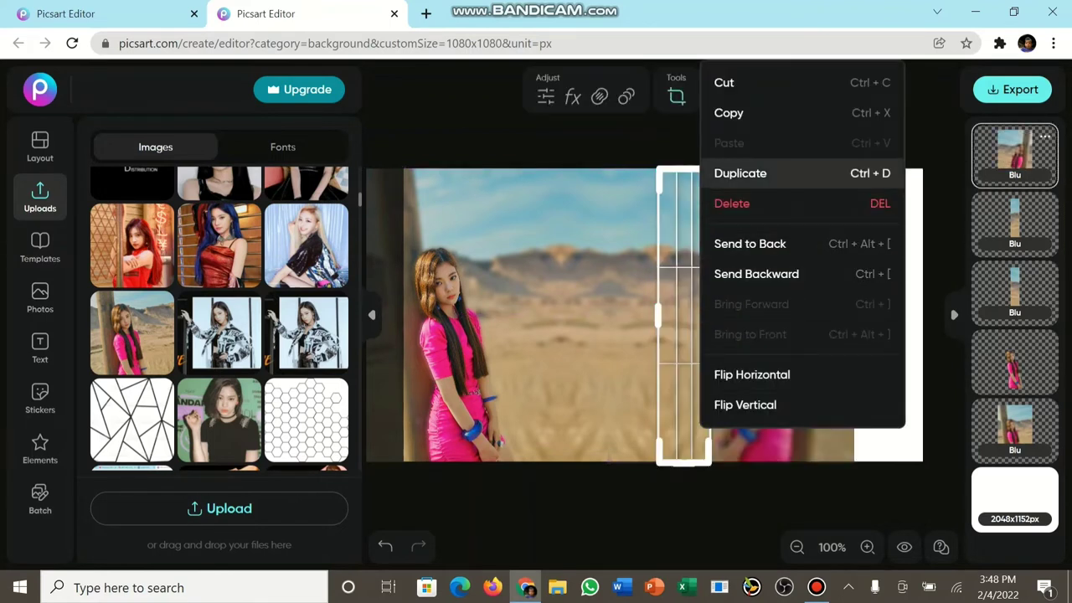
pyautogui.click(740, 174)
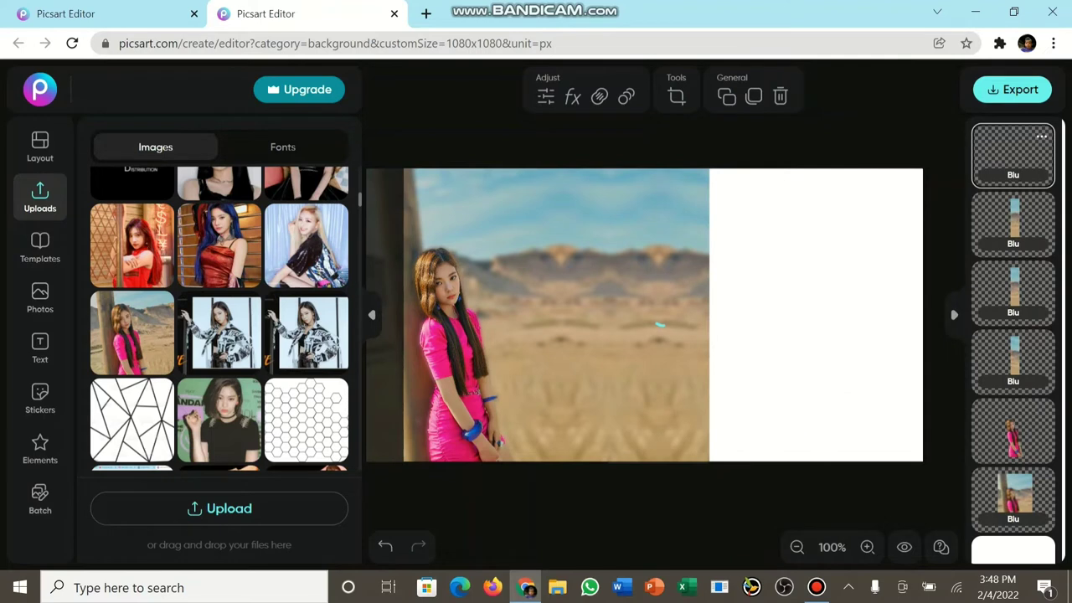
pyautogui.moveTo(660, 324); pyautogui.dragTo(710, 325)
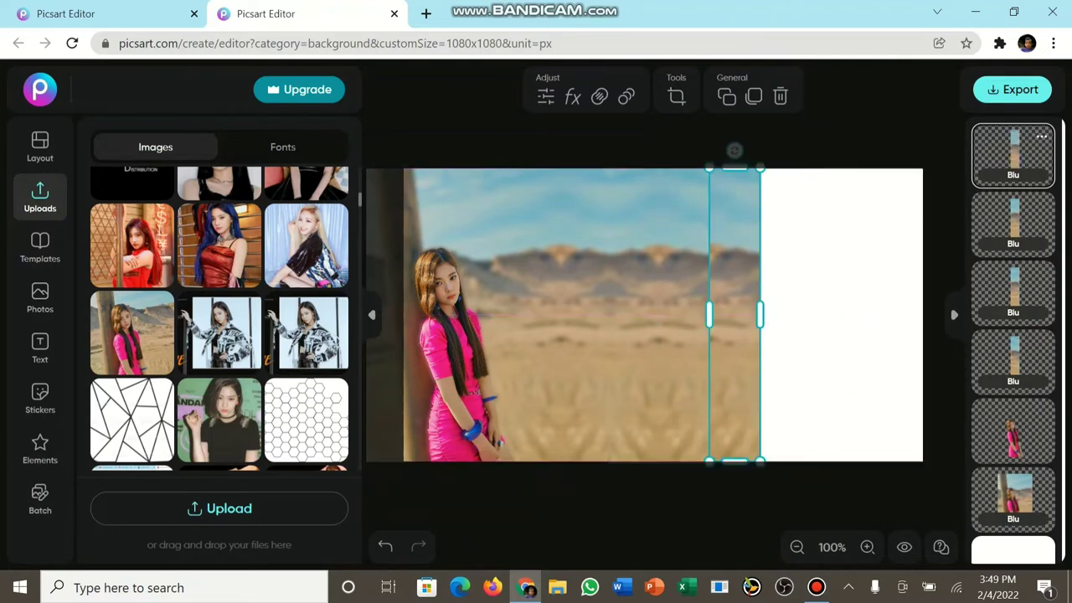
pyautogui.rightClick(718, 324)
pyautogui.click(771, 374)
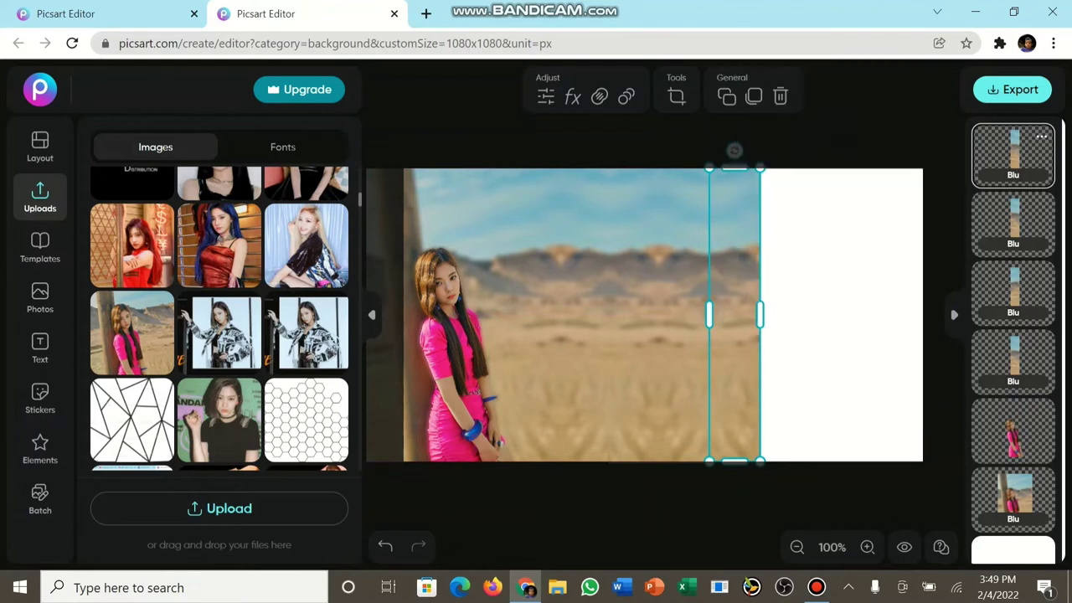
pyautogui.press('Escape')
# Step: Nudge the fourth blurred strip slightly left so it overlaps the third strip's edge and hides the seam
pyautogui.moveTo(736, 315); pyautogui.dragTo(733, 335)
pyautogui.click(737, 501)
pyautogui.click(735, 335)
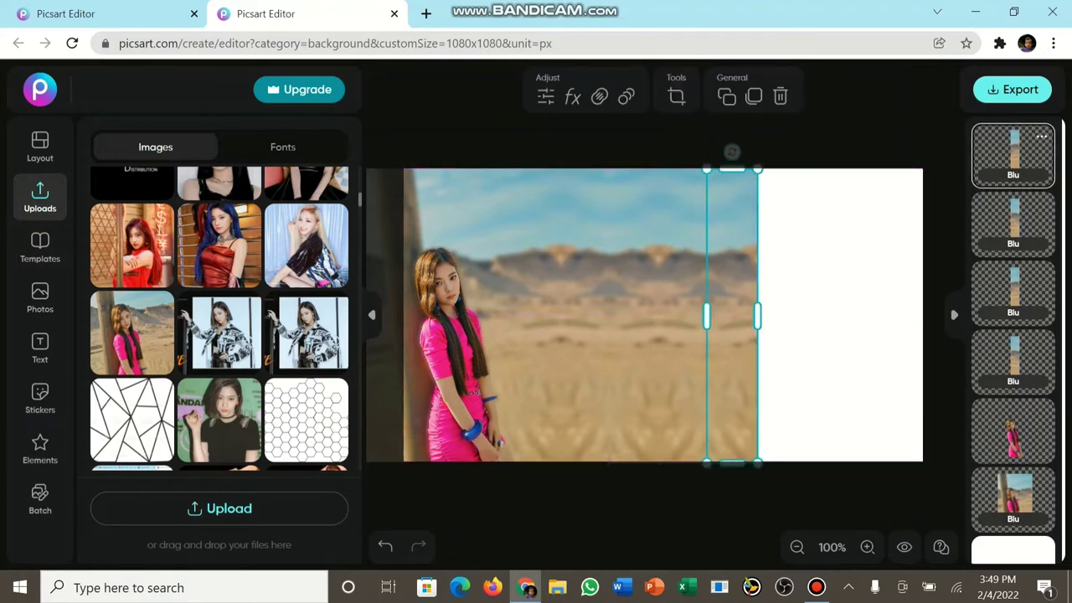
pyautogui.click(736, 501)
# Step: Duplicate the fourth blurred strip, place the copy flush with its right edge and mirror it horizontally
pyautogui.click(736, 323)
pyautogui.rightClick(736, 323)
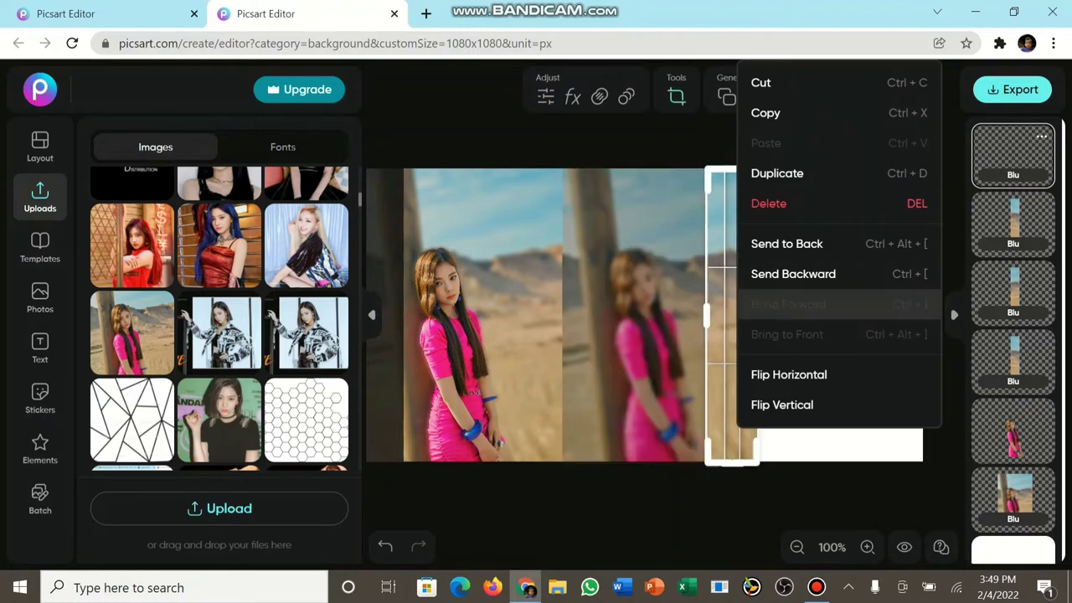
pyautogui.click(787, 175)
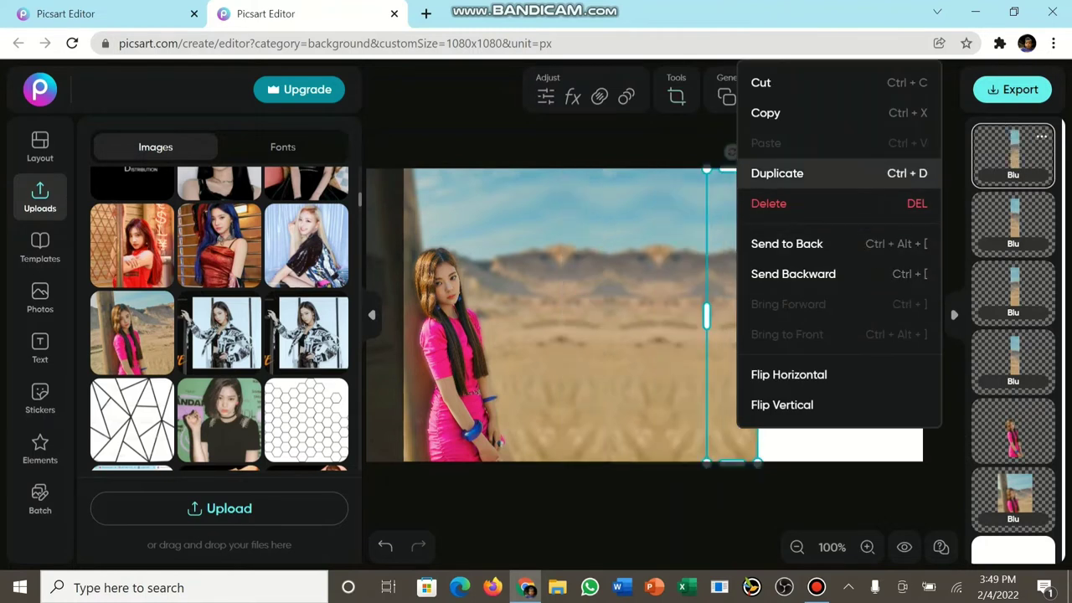
pyautogui.click(778, 174)
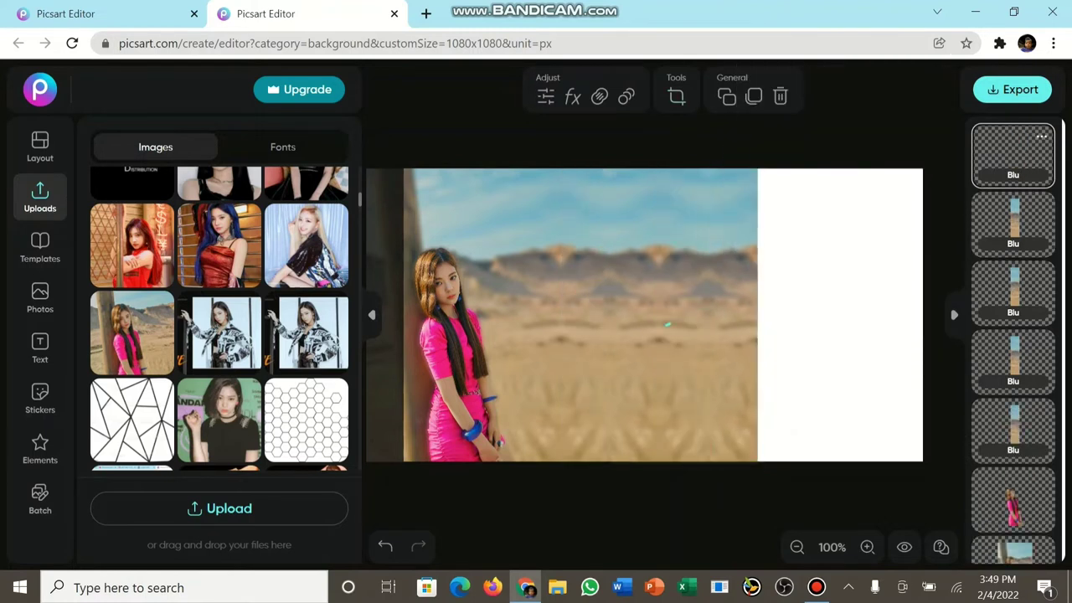
pyautogui.moveTo(734, 318); pyautogui.dragTo(785, 318)
pyautogui.rightClick(783, 322)
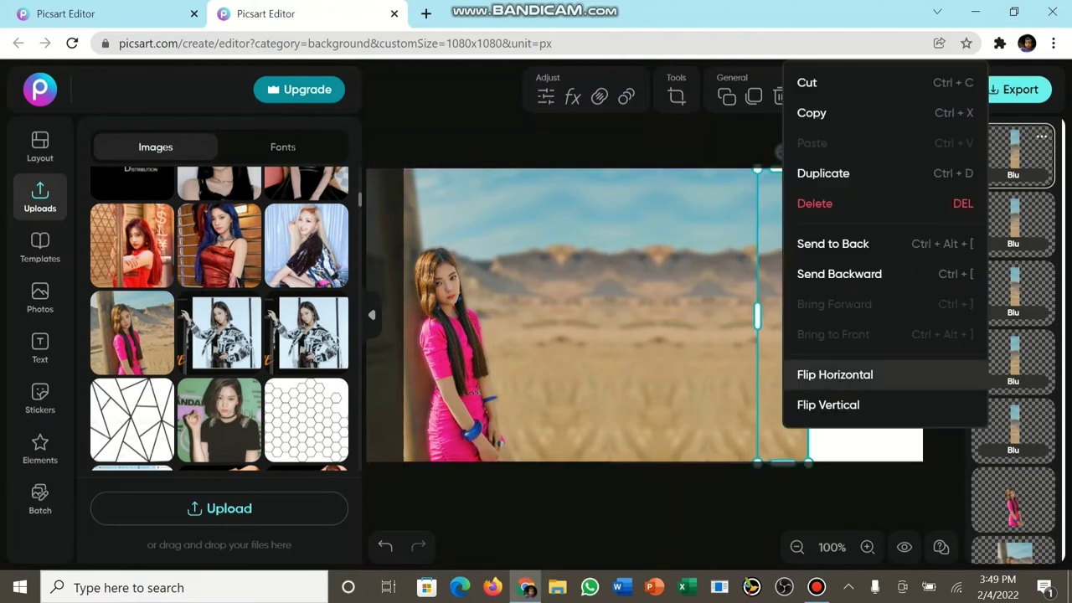
pyautogui.click(835, 375)
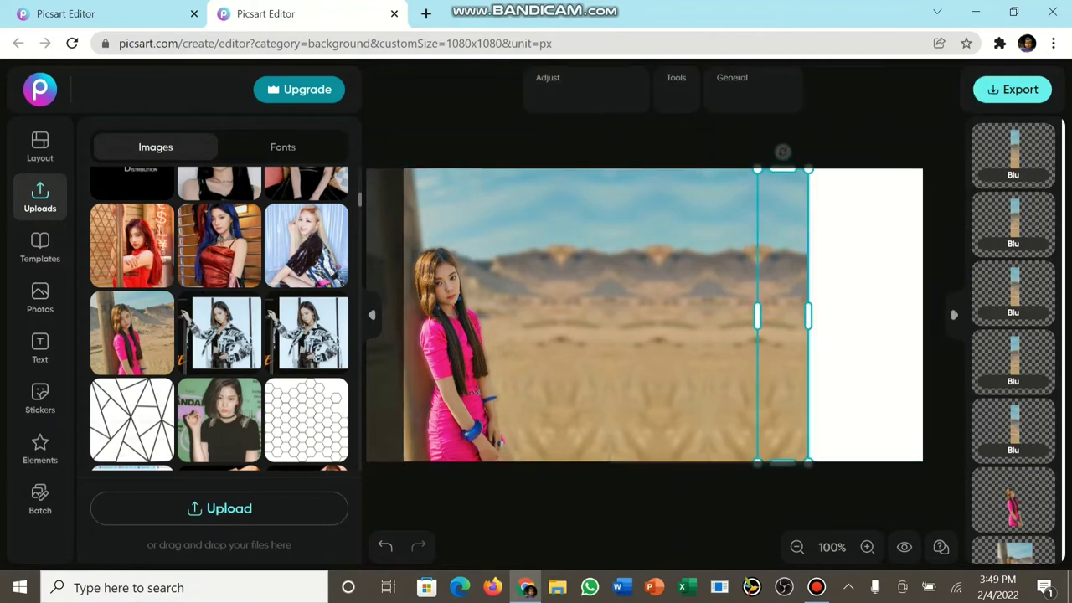
# Step: Duplicate the fifth blurred strip, align the copy with its right edge and flip it horizontally
pyautogui.rightClick(784, 318)
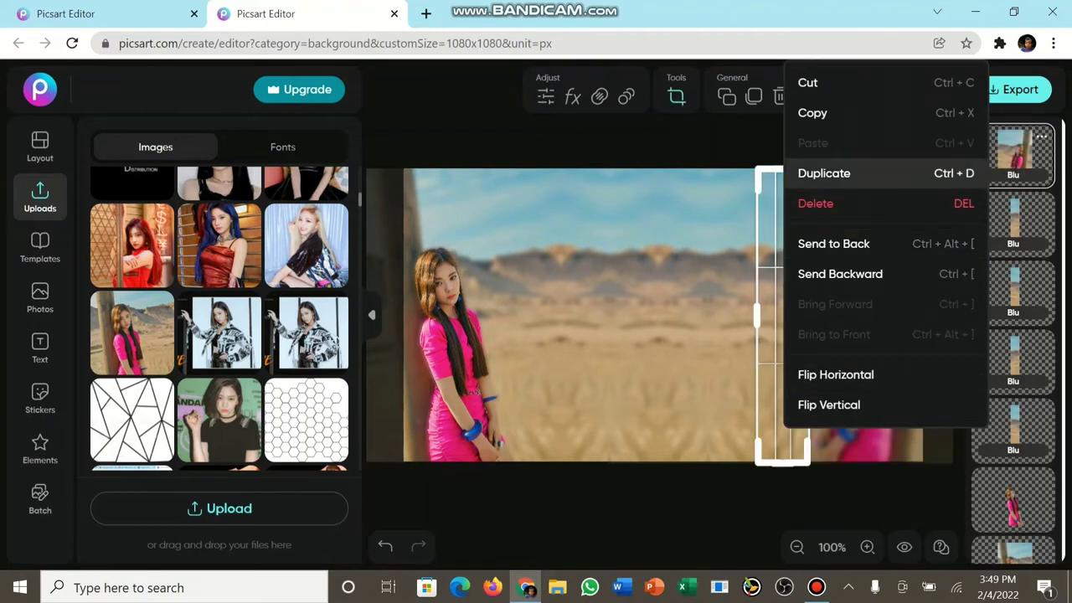
pyautogui.click(824, 173)
pyautogui.click(824, 172)
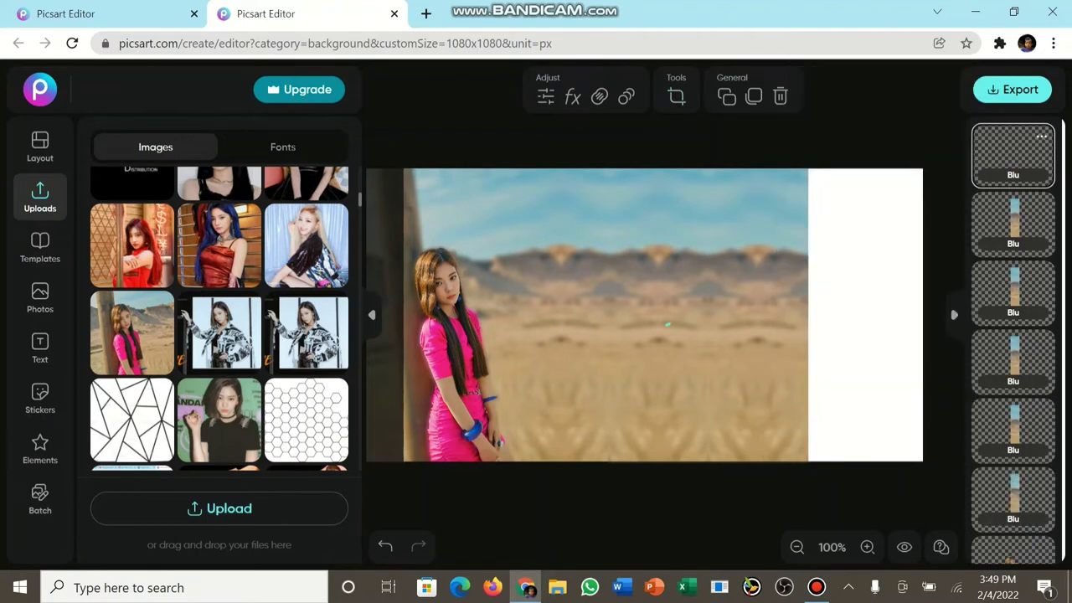
pyautogui.moveTo(785, 318); pyautogui.dragTo(832, 319)
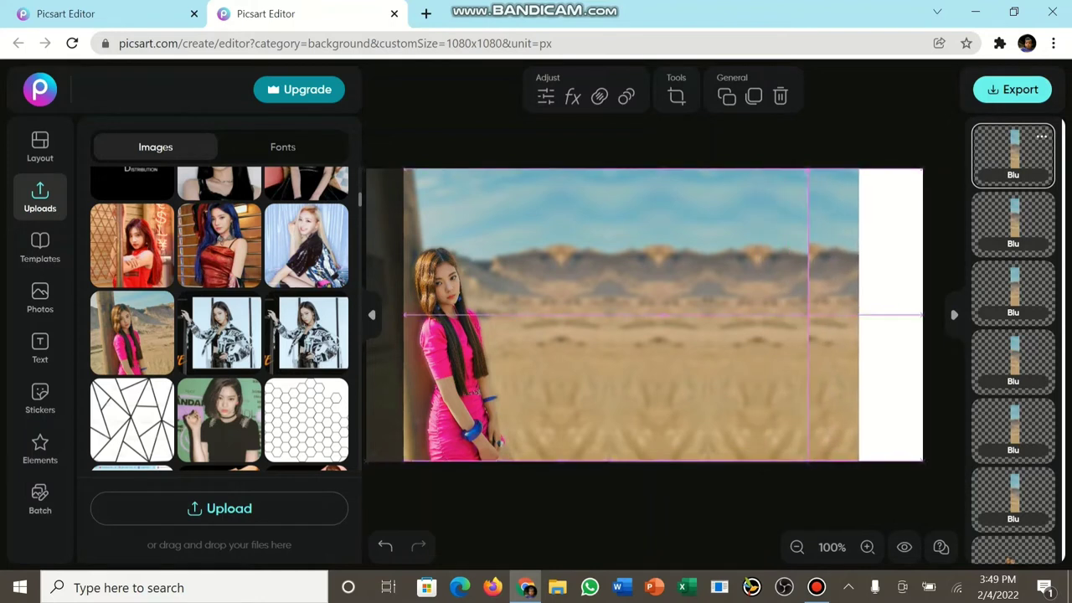
pyautogui.rightClick(833, 319)
pyautogui.click(742, 374)
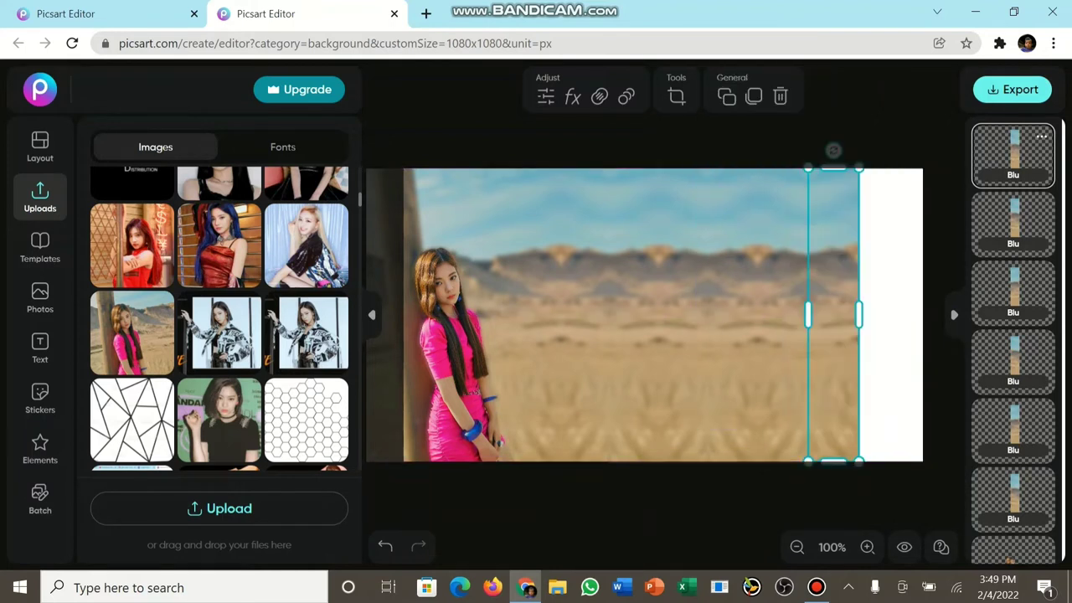
# Step: Shift the sixth blurred strip slightly left so it overlaps the fifth strip and closes the gap
pyautogui.click(833, 507)
pyautogui.moveTo(834, 318); pyautogui.dragTo(834, 318)
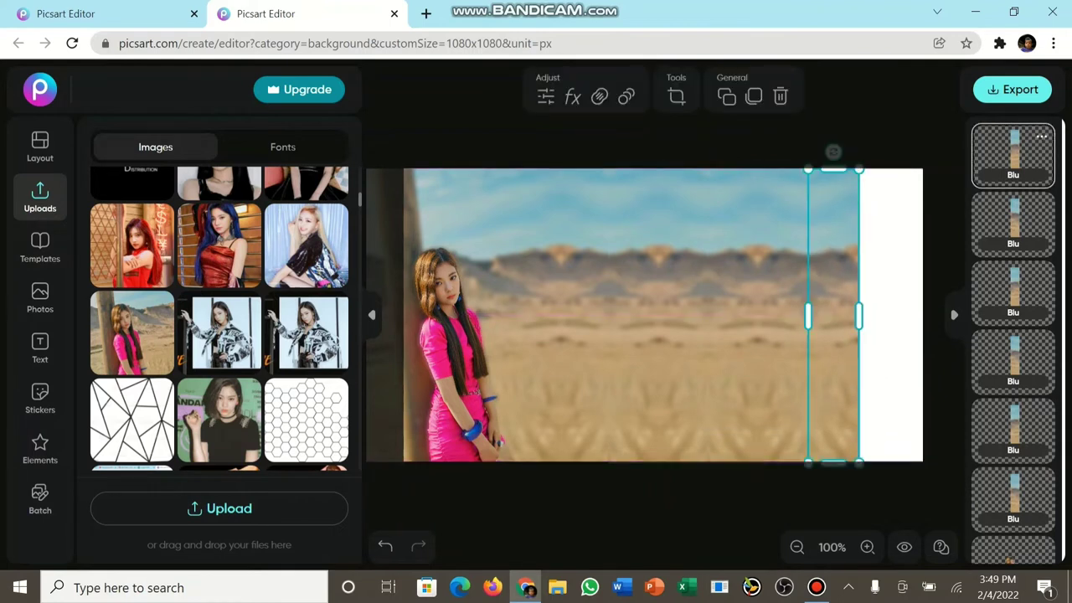
pyautogui.press('Escape')
pyautogui.click(833, 318)
pyautogui.moveTo(834, 318)
pyautogui.mouseDown()
pyautogui.moveTo(843, 344)
pyautogui.moveTo(830, 318)
pyautogui.mouseUp()
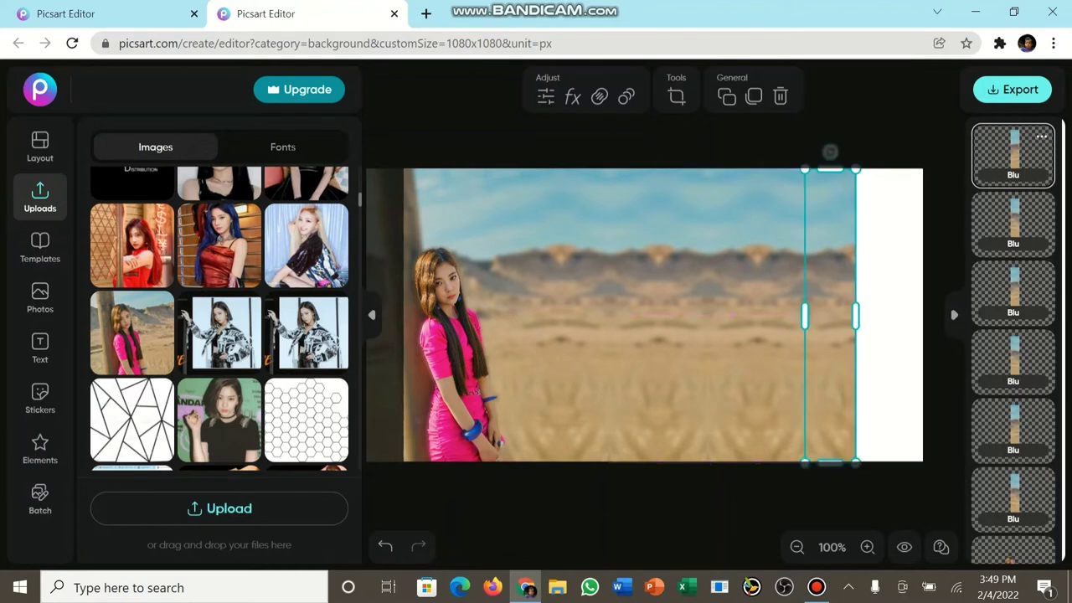
# Step: Duplicate the sixth blurred strip, place the copy against its right side and flip it horizontally
pyautogui.rightClick(830, 318)
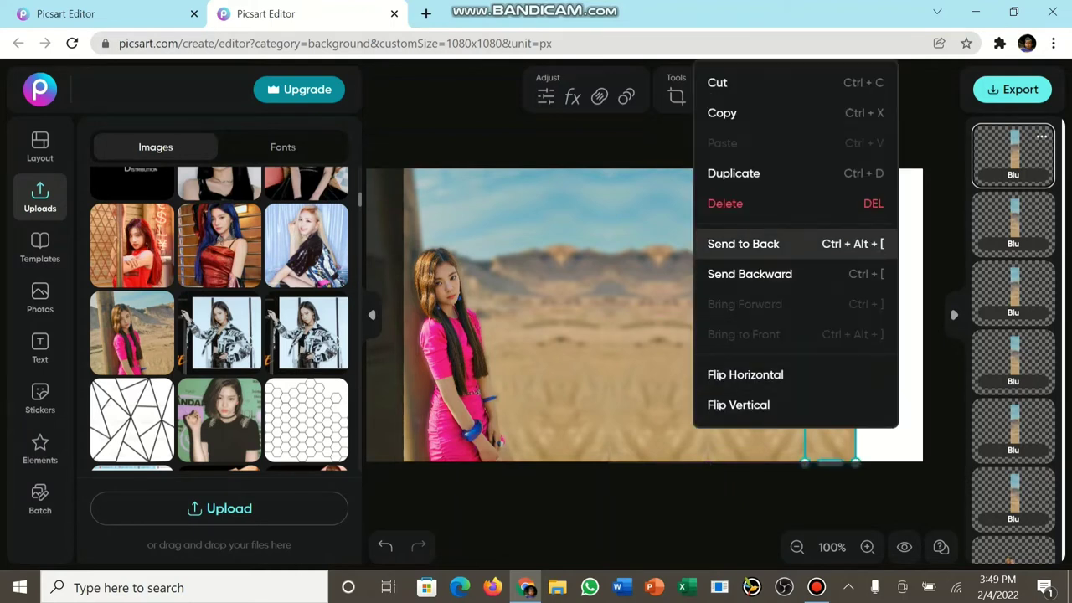
pyautogui.click(734, 172)
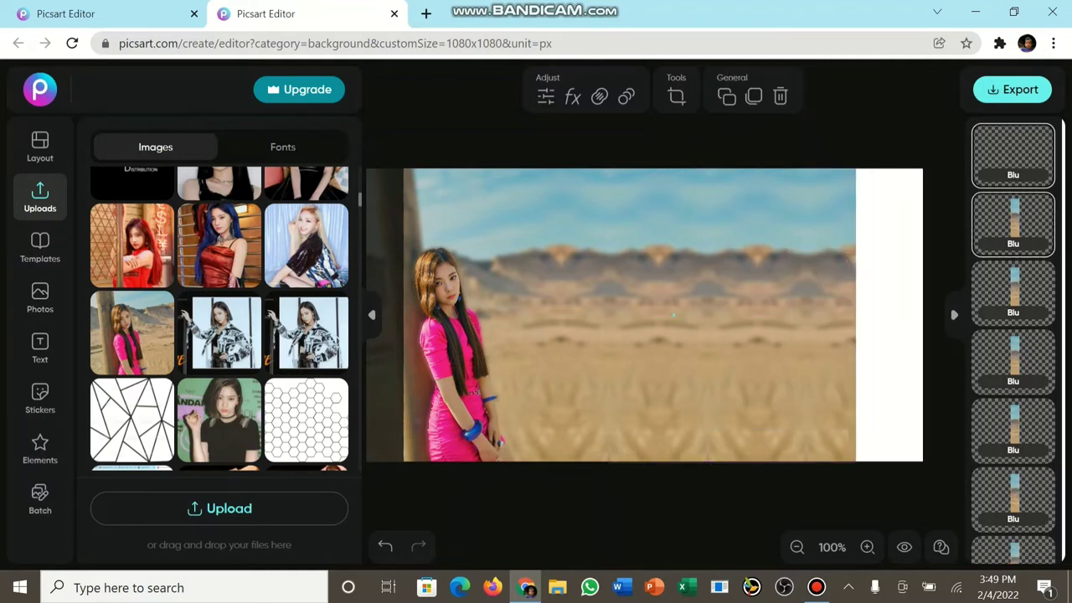
pyautogui.moveTo(833, 301); pyautogui.dragTo(880, 301)
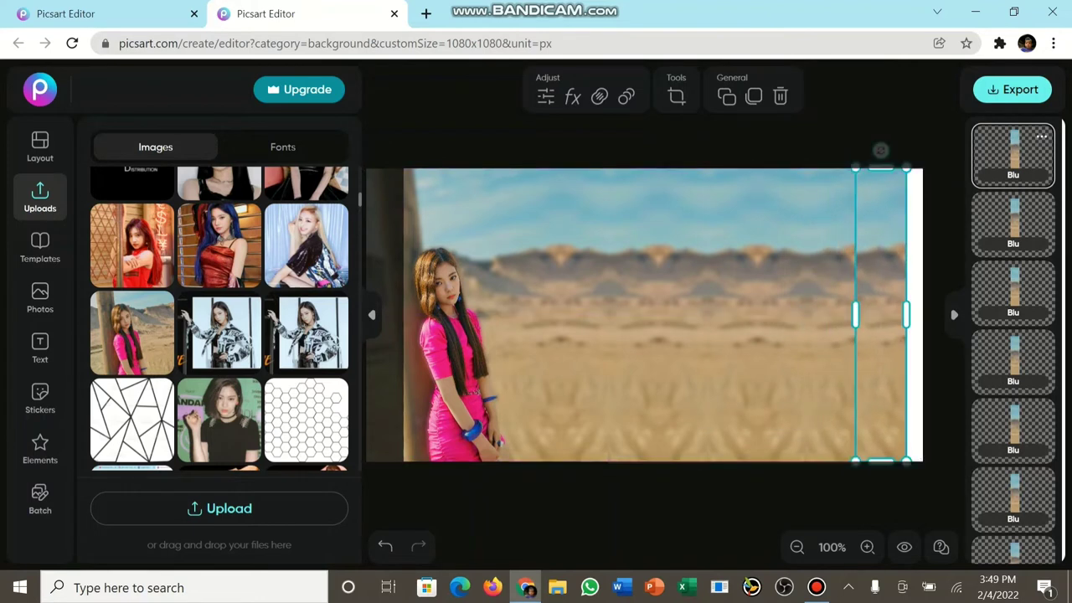
pyautogui.rightClick(881, 423)
pyautogui.click(846, 374)
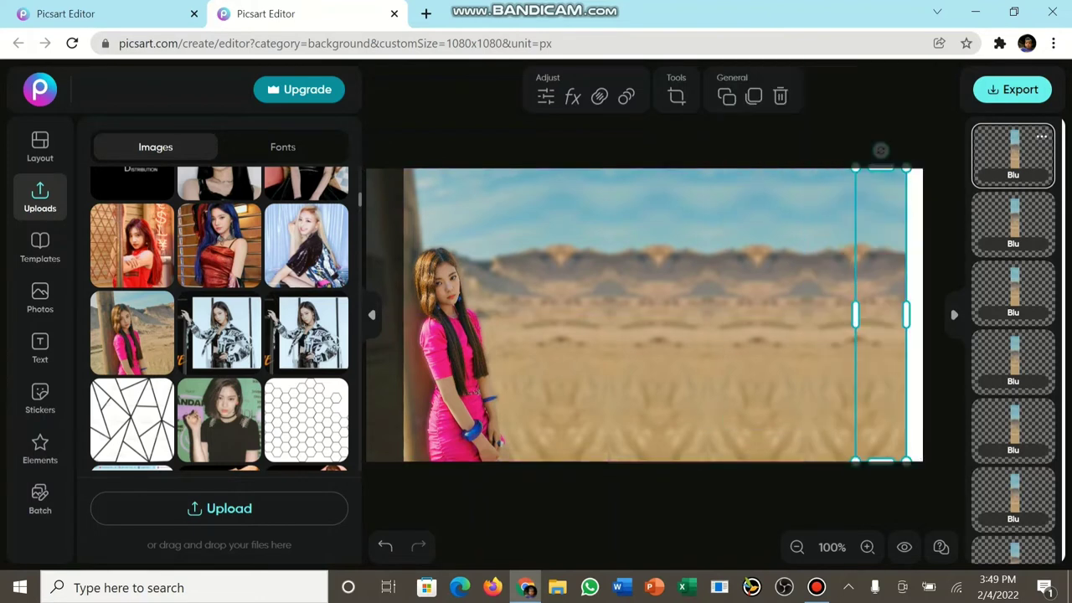
pyautogui.click(871, 500)
pyautogui.moveTo(881, 315); pyautogui.dragTo(881, 315)
pyautogui.click(875, 500)
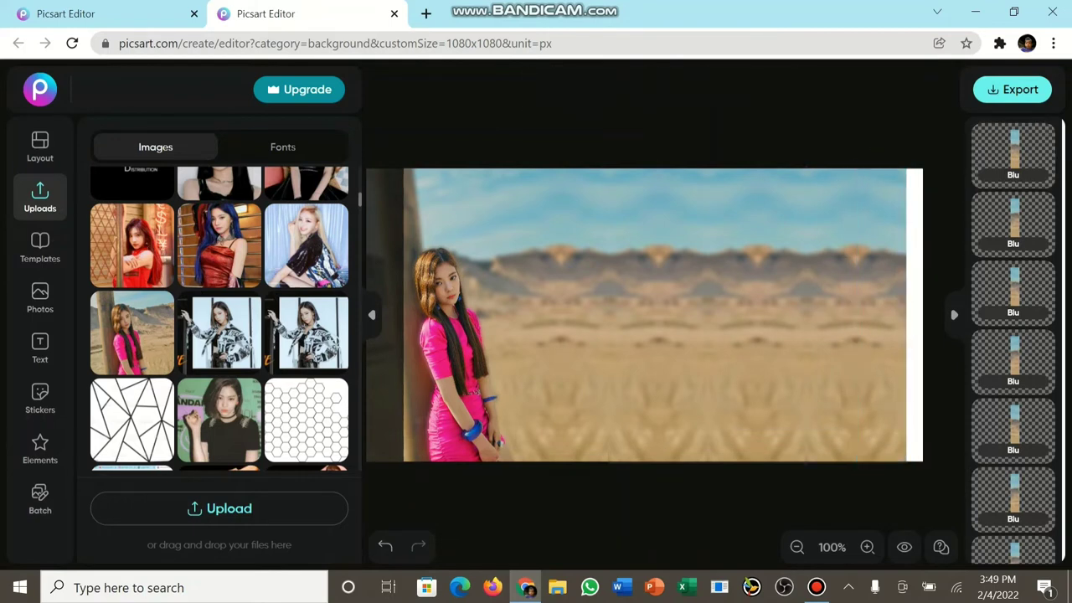
# Step: Duplicate the seventh blurred strip, place the copy over the remaining white area past the canvas's right edge and flip it horizontally
pyautogui.click(881, 419)
pyautogui.rightClick(881, 425)
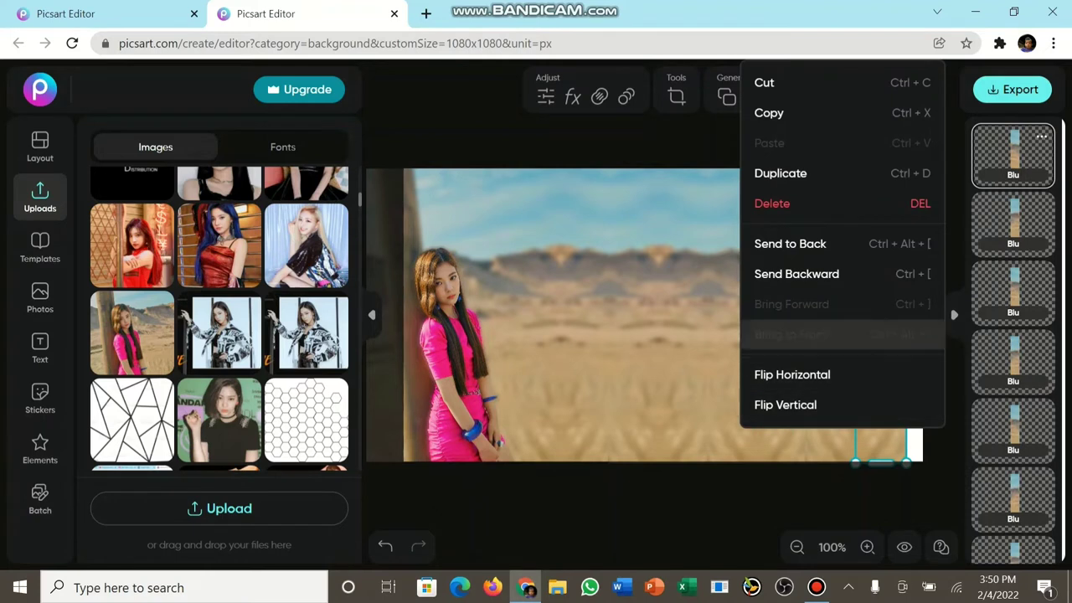
pyautogui.click(780, 173)
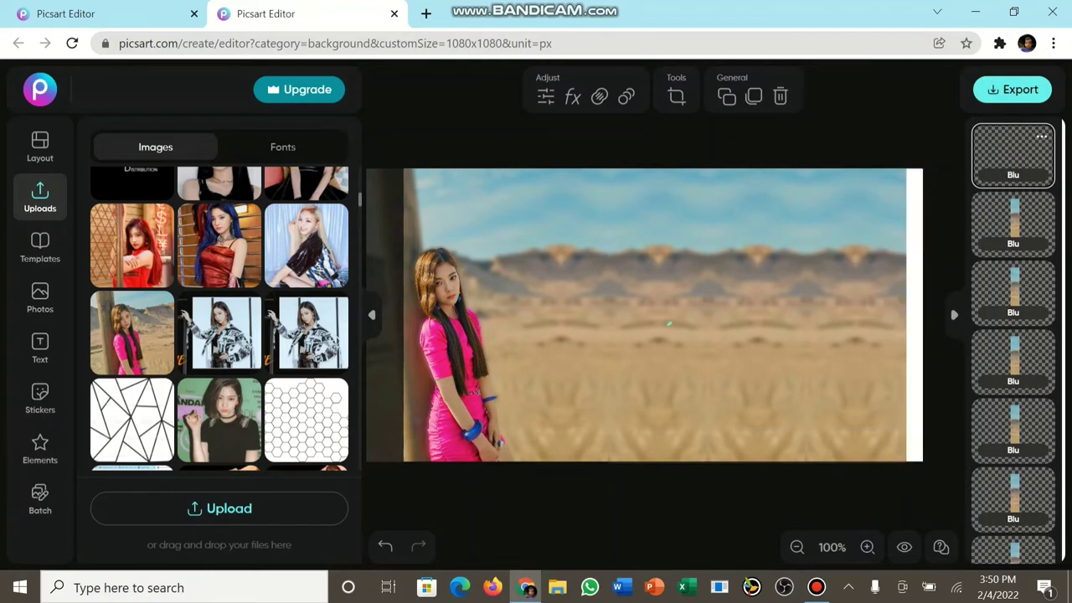
pyautogui.moveTo(881, 310); pyautogui.dragTo(930, 310)
pyautogui.rightClick(930, 374)
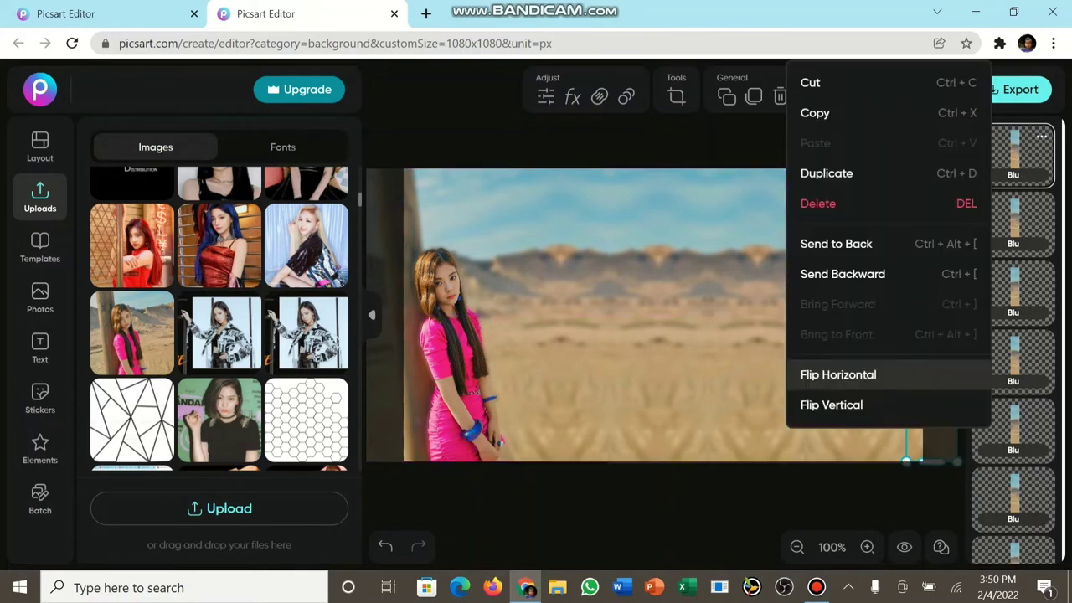
pyautogui.click(837, 375)
pyautogui.click(838, 503)
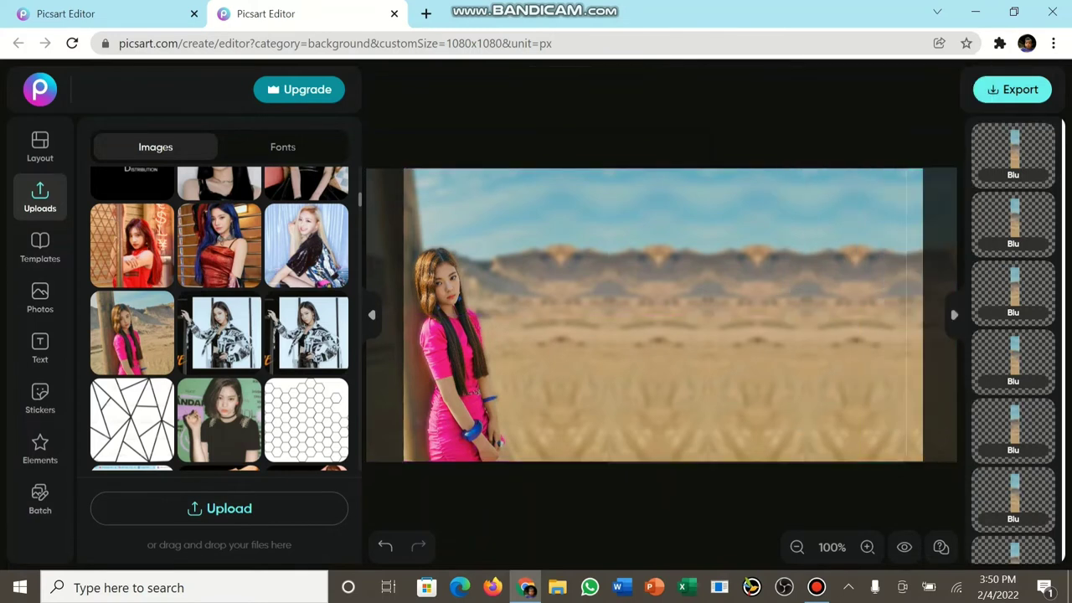
# Step: Nudge the eighth blurred strip slightly left to remove the thin seam beside the seventh strip
pyautogui.click(915, 335)
pyautogui.moveTo(916, 335); pyautogui.dragTo(912, 351)
pyautogui.click(863, 503)
pyautogui.click(915, 352)
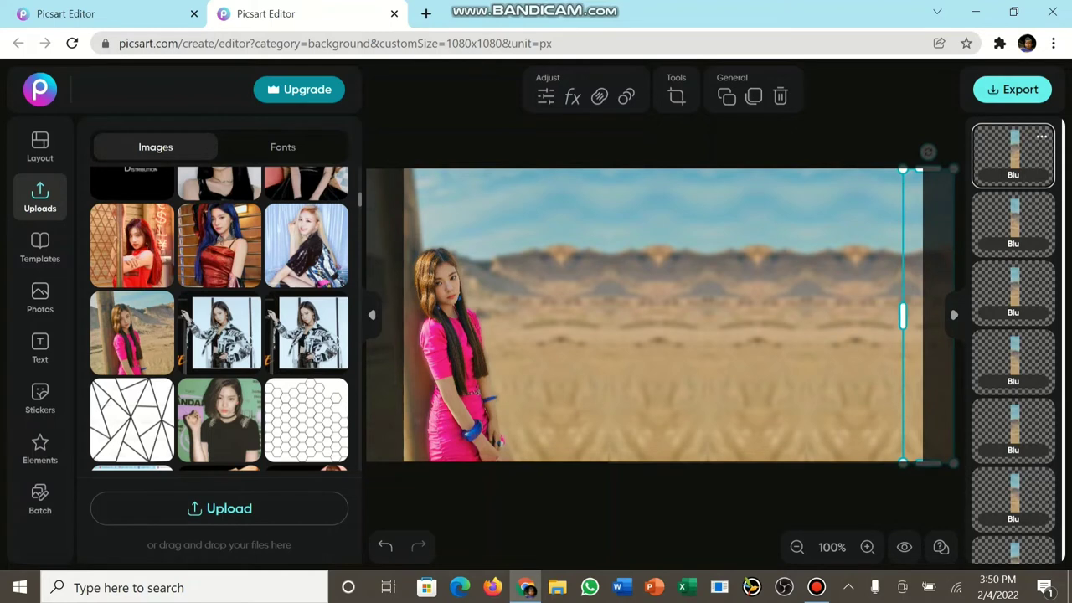
pyautogui.click(863, 503)
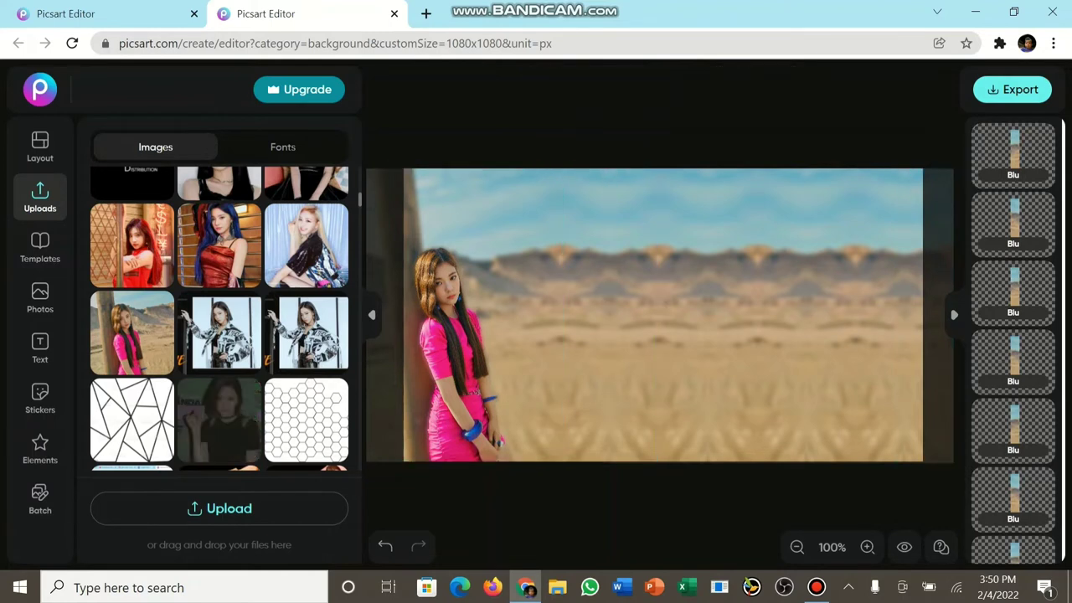
# Step: Add a heading reading "ITZY" and "NOT SHY" on two lines and shift it slightly right over the desert background
pyautogui.click(40, 348)
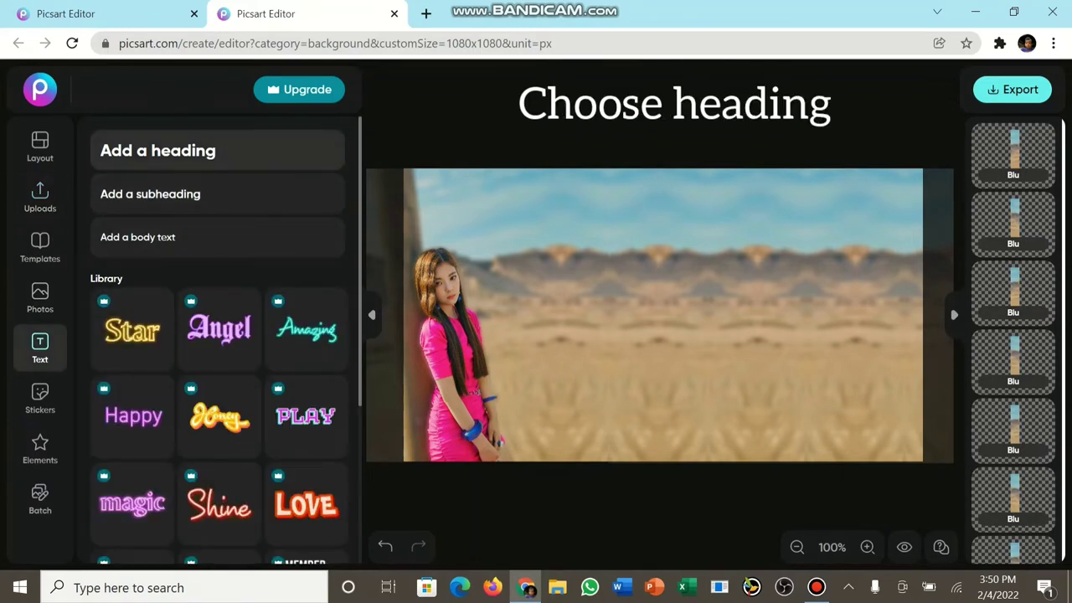
pyautogui.click(217, 151)
pyautogui.doubleClick(654, 315)
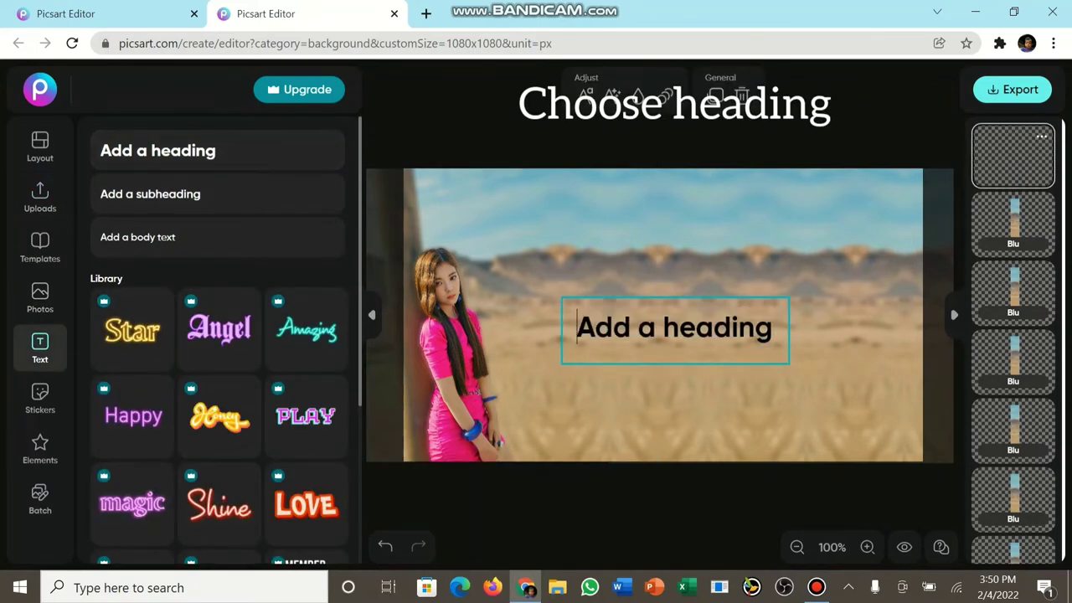
pyautogui.moveTo(774, 328); pyautogui.dragTo(548, 330)
pyautogui.write('IT')
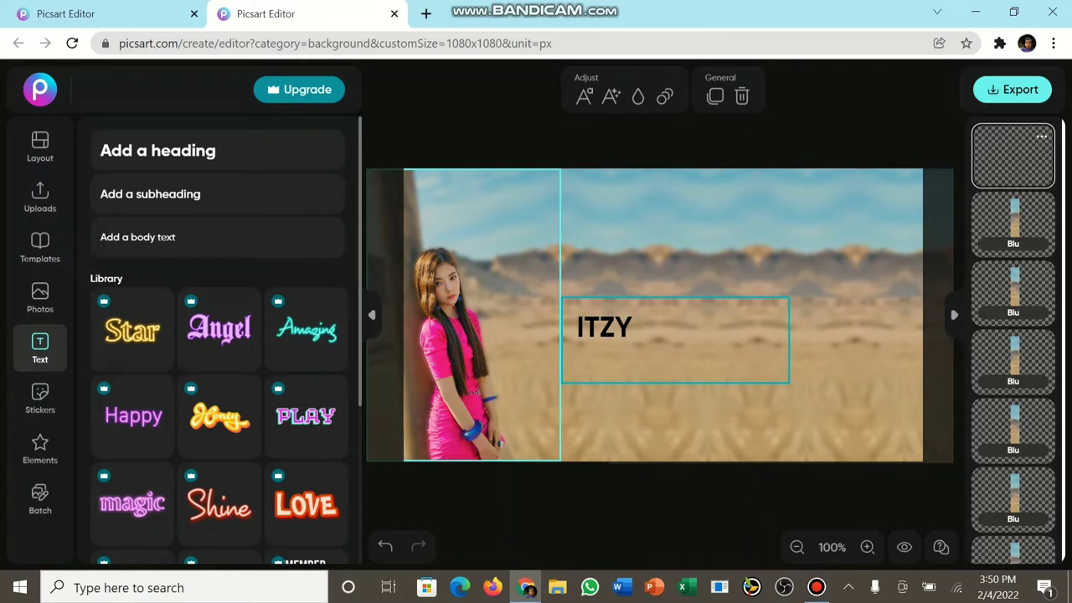
pyautogui.write('ZY')
pyautogui.press('Return')
pyautogui.write('NOT SHY')
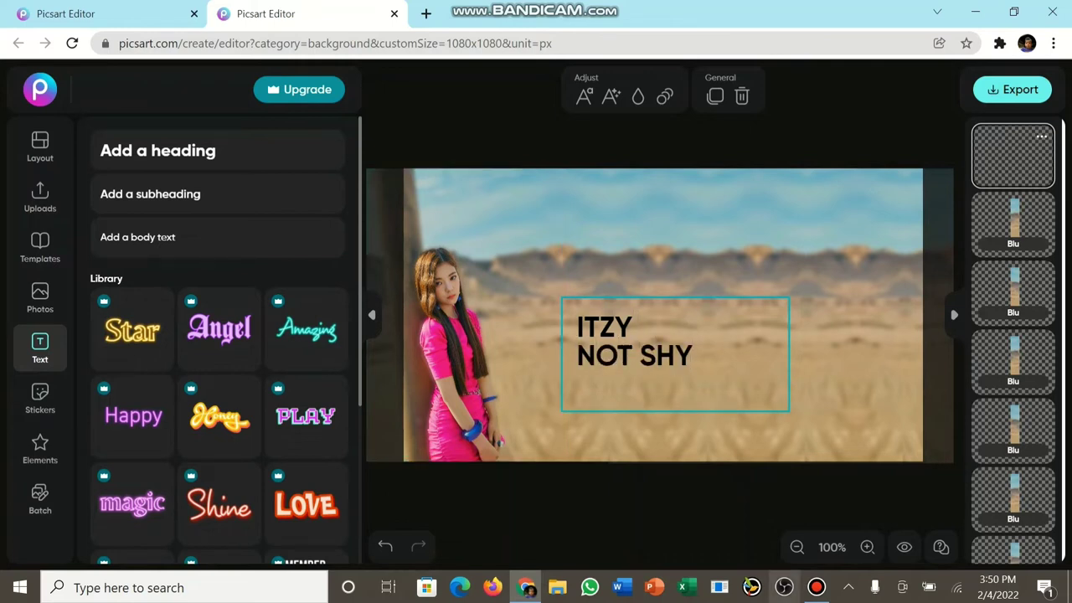
pyautogui.click(569, 494)
pyautogui.moveTo(645, 331); pyautogui.dragTo(684, 331)
# Step: Center and underline the heading text, with letter spacing 8 and line height 37
pyautogui.click(584, 96)
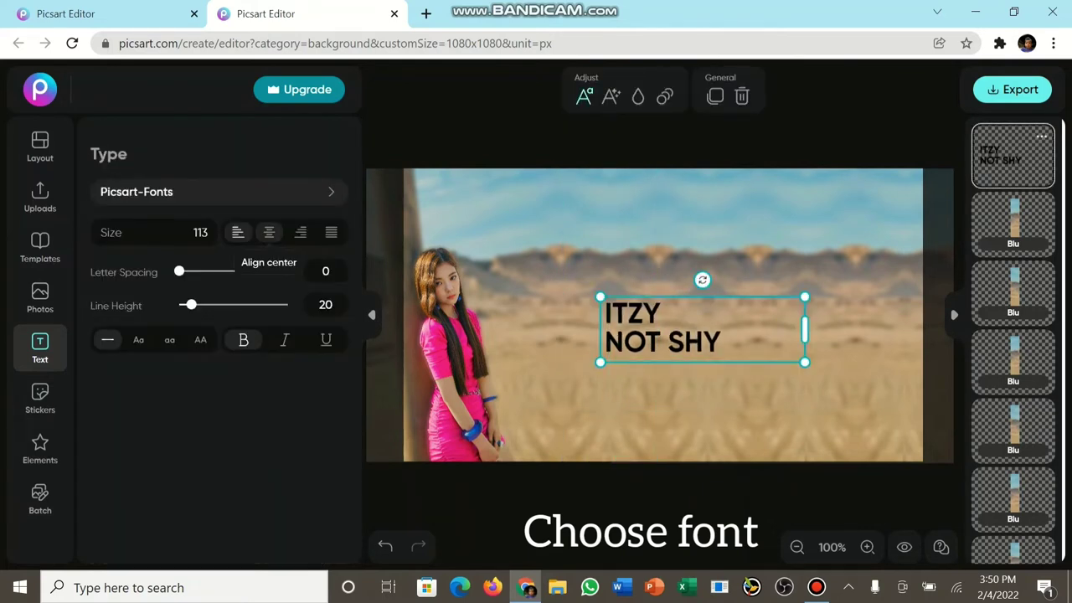
pyautogui.click(268, 232)
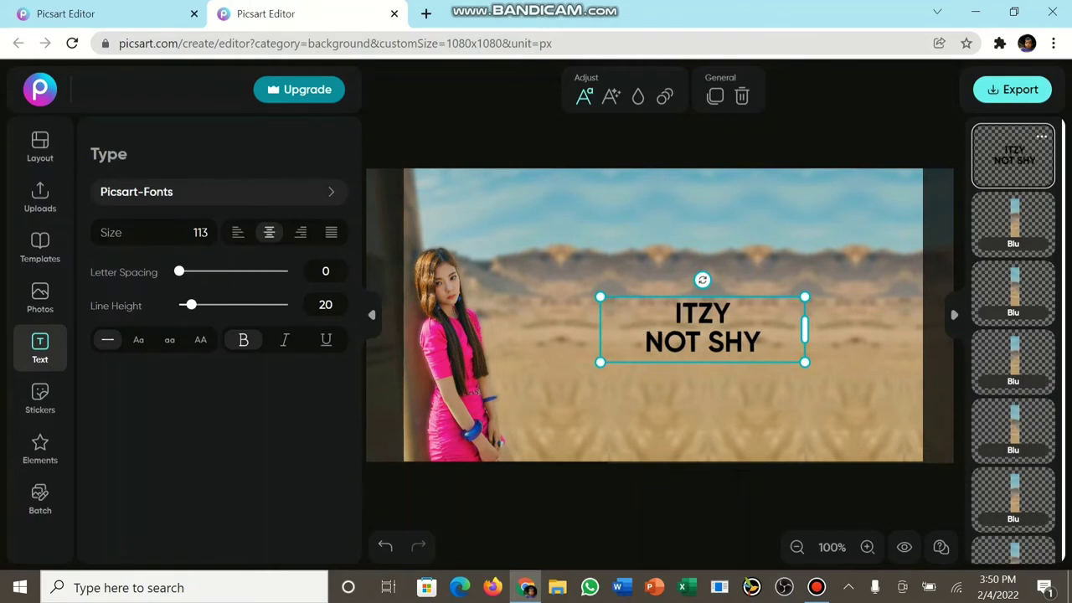
pyautogui.moveTo(180, 272); pyautogui.dragTo(212, 305)
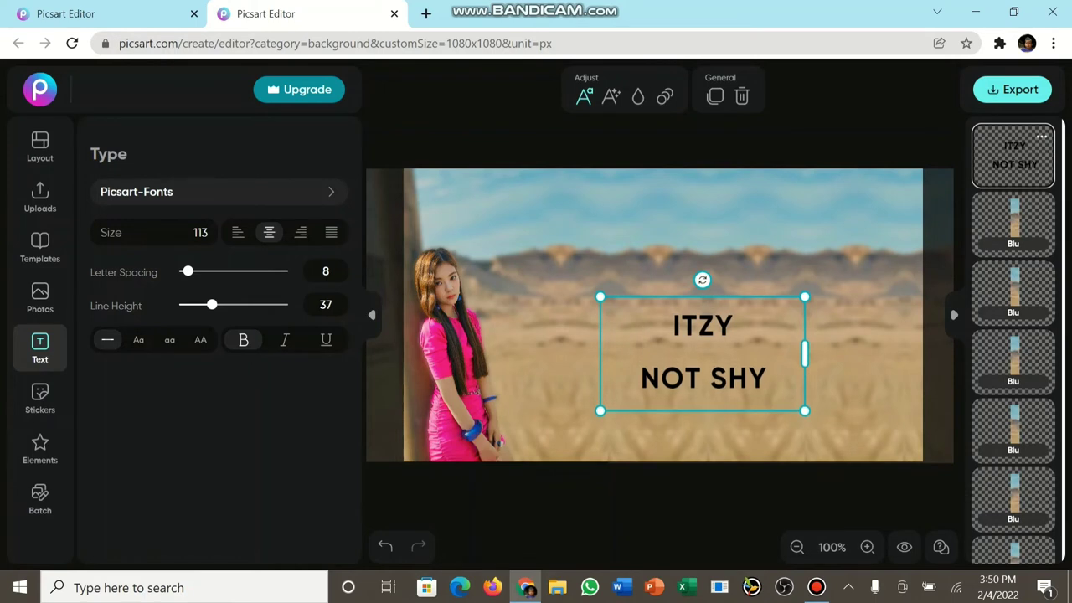
pyautogui.click(325, 339)
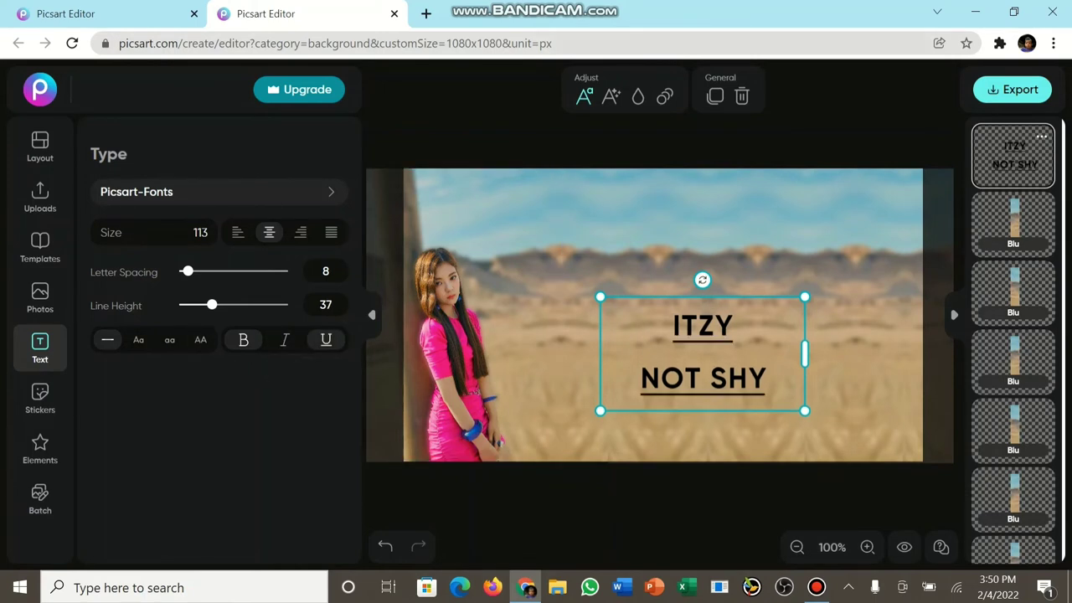
# Step: Add a stroke to the heading text and set its color to the amber preset #ffc107
pyautogui.click(638, 96)
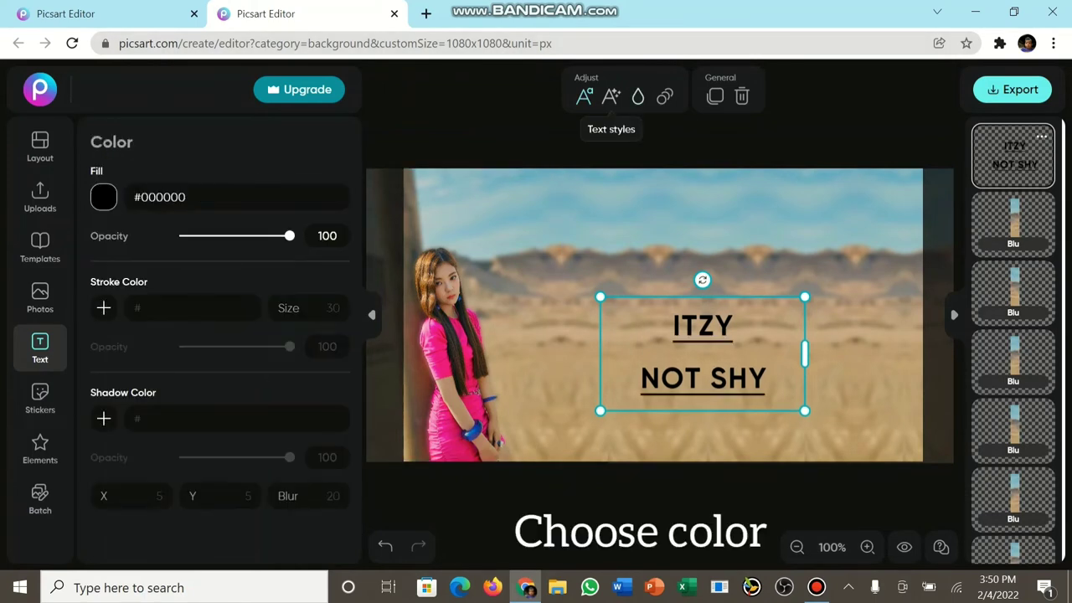
pyautogui.click(104, 308)
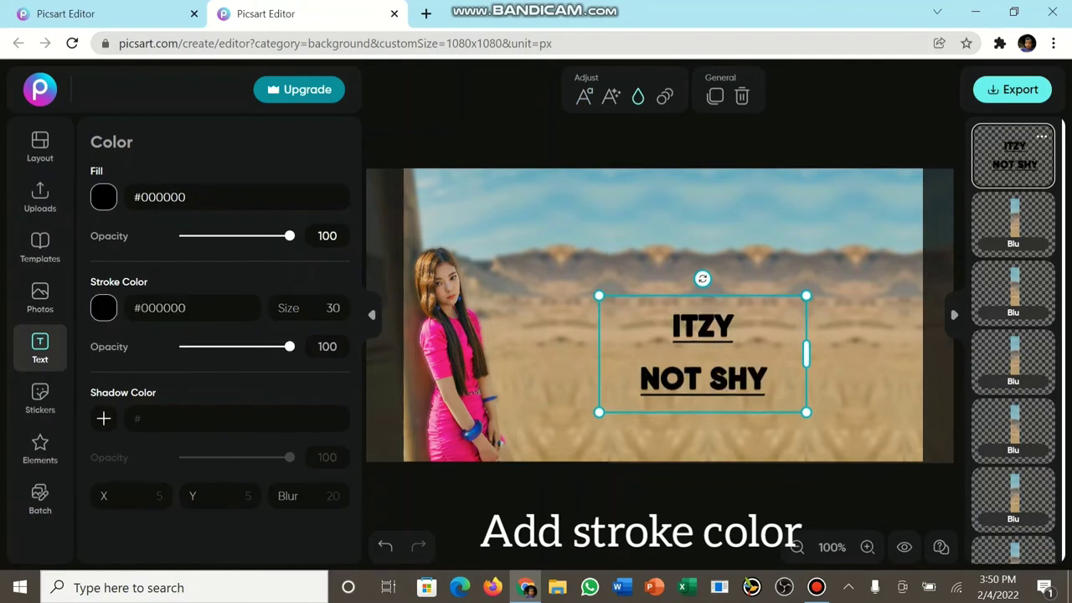
pyautogui.click(104, 308)
pyautogui.click(306, 528)
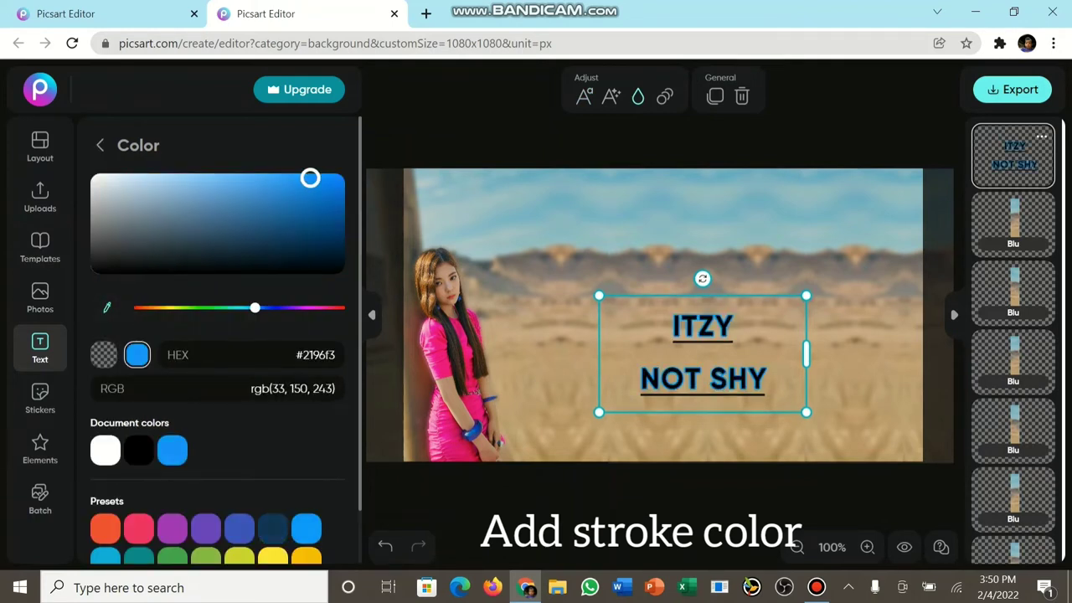
pyautogui.scroll(-2, 218, 377)
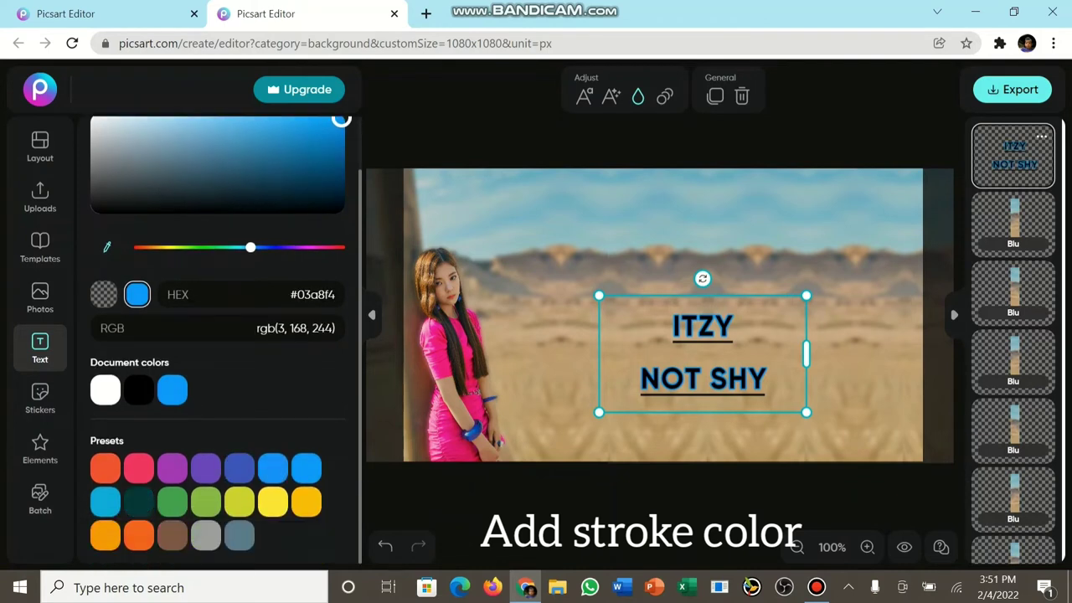
pyautogui.click(306, 501)
pyautogui.scroll(2, 225, 339)
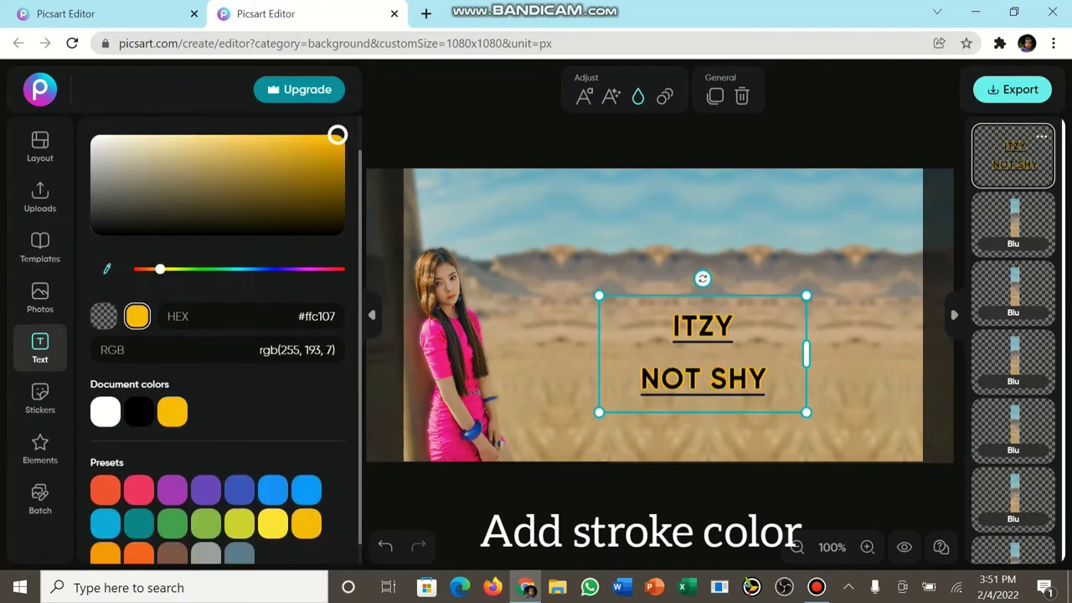
pyautogui.click(100, 146)
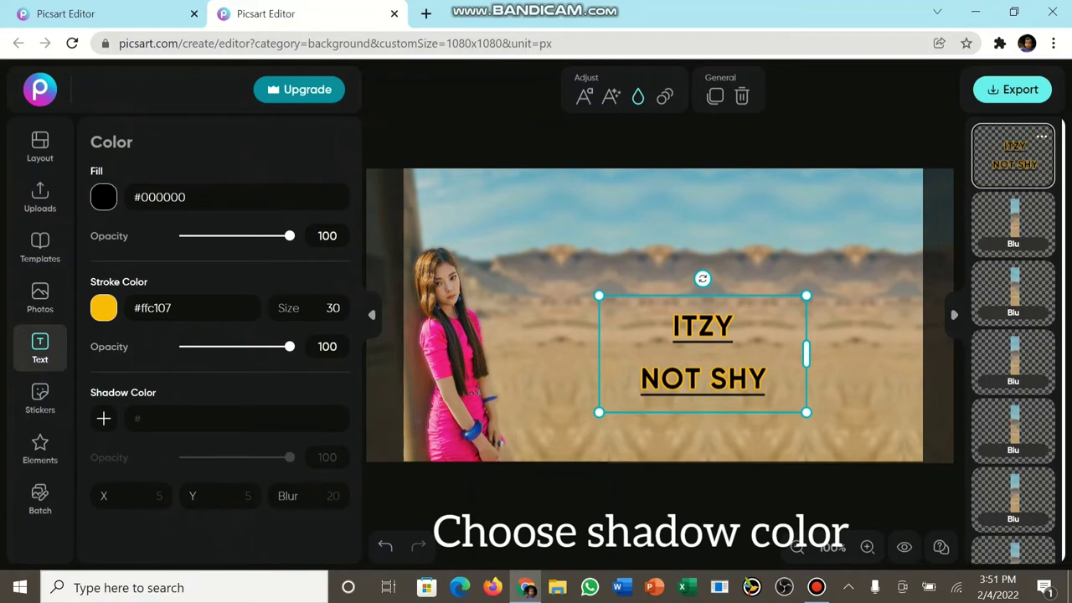
# Step: Add a shadow to the heading text and set its color to white (#ffffff)
pyautogui.click(104, 418)
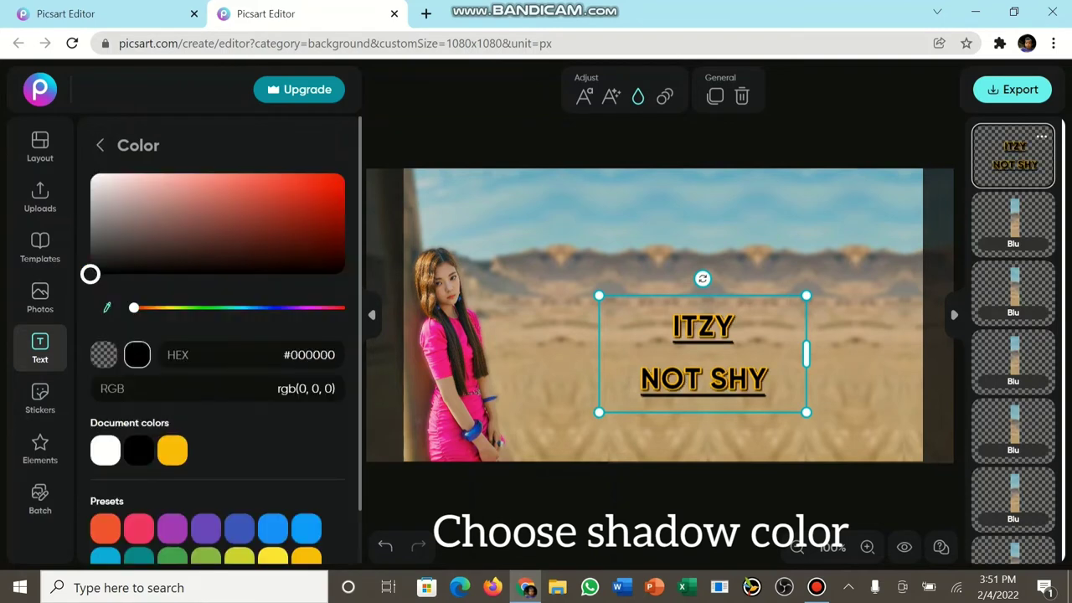
pyautogui.scroll(-1, 173, 466)
pyautogui.click(106, 391)
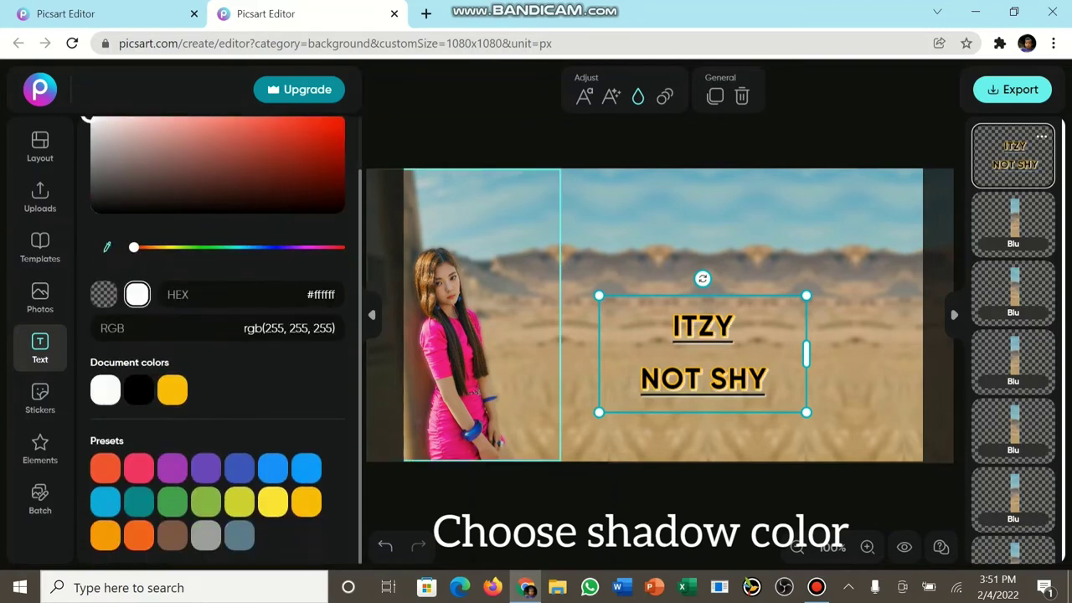
# Step: Rotate the heading slightly clockwise, enlarge it and position it in the open area beside the woman
pyautogui.click(703, 354)
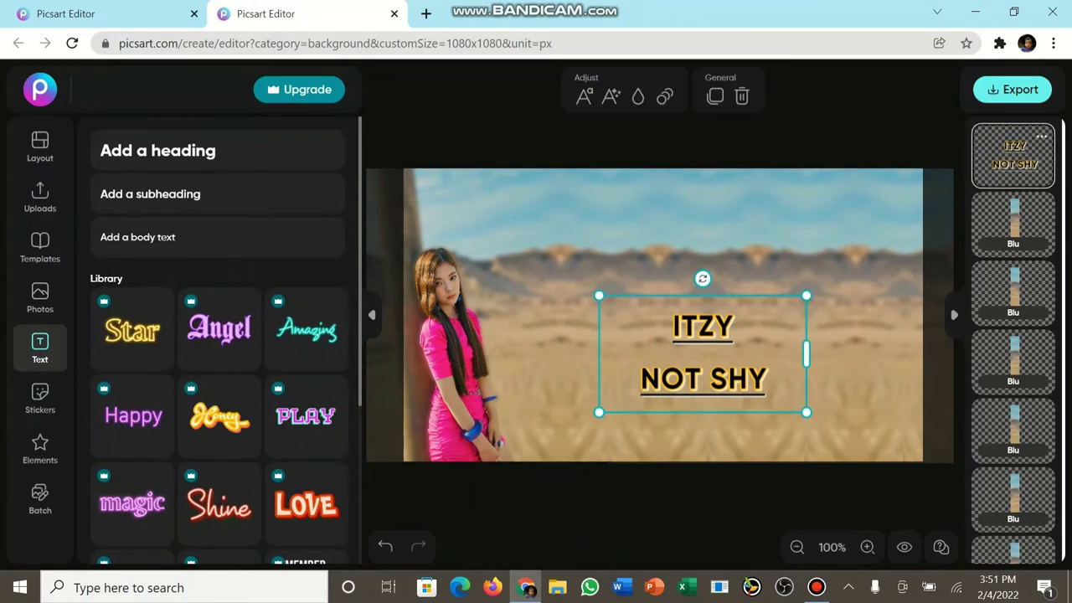
pyautogui.moveTo(703, 279); pyautogui.dragTo(711, 279)
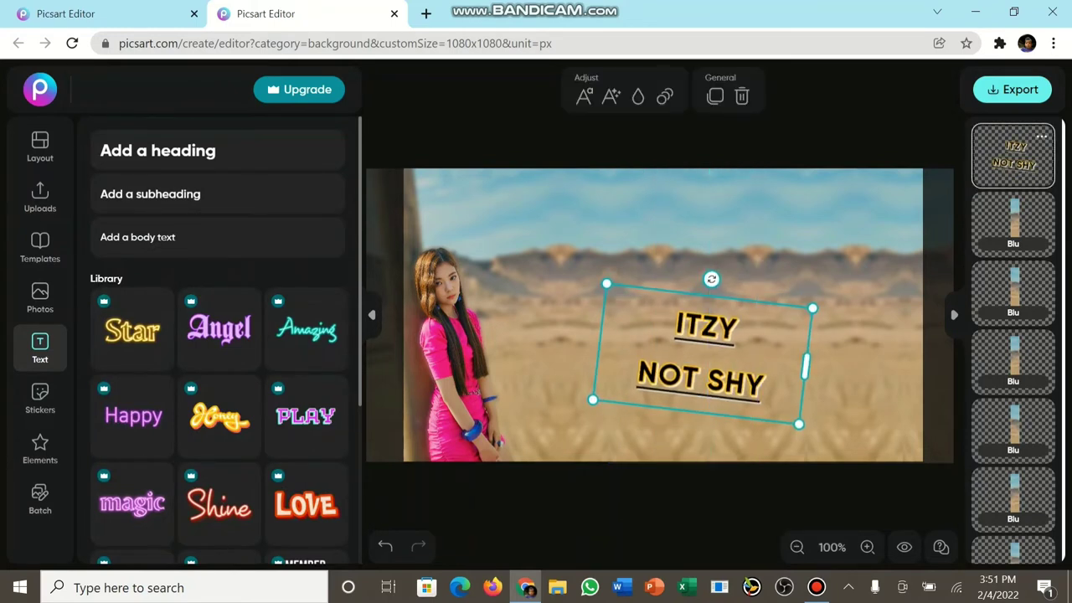
pyautogui.moveTo(606, 284); pyautogui.dragTo(524, 223)
pyautogui.moveTo(661, 324); pyautogui.dragTo(713, 319)
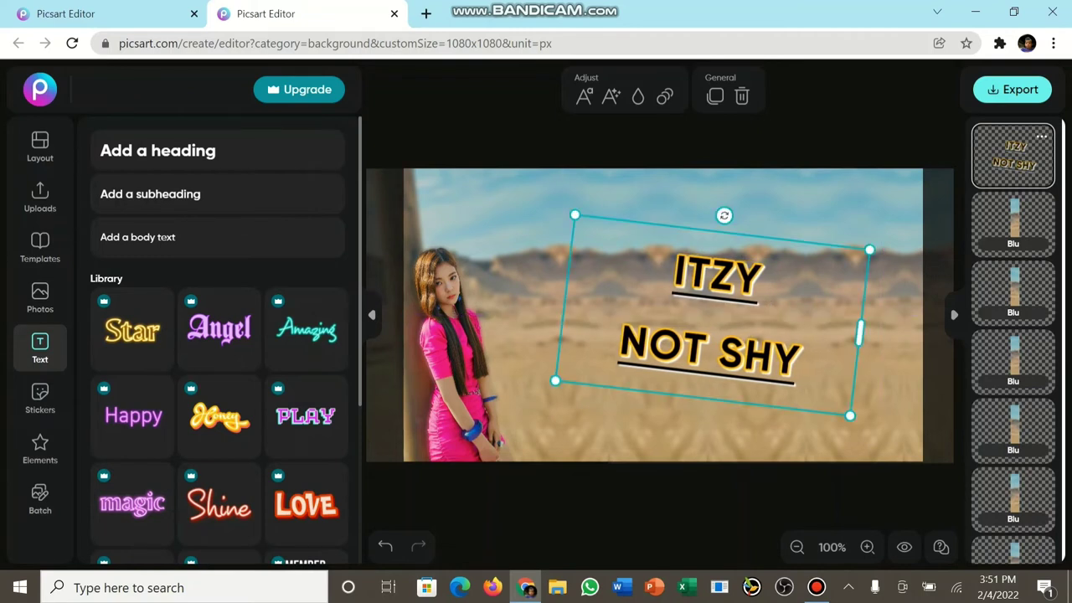
pyautogui.rightClick(739, 373)
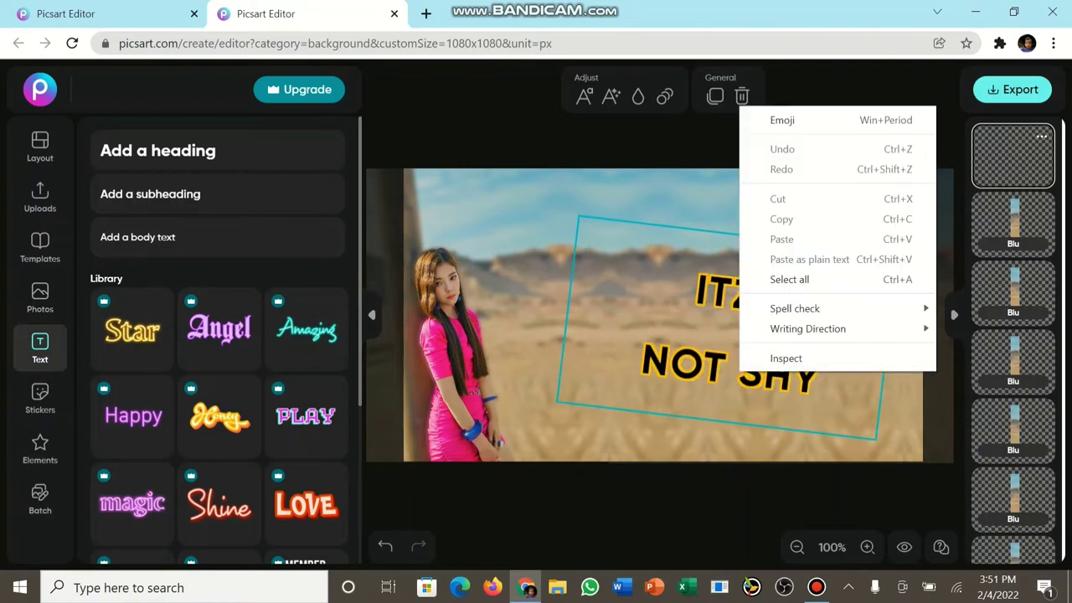
pyautogui.press('Escape')
pyautogui.press('Escape')
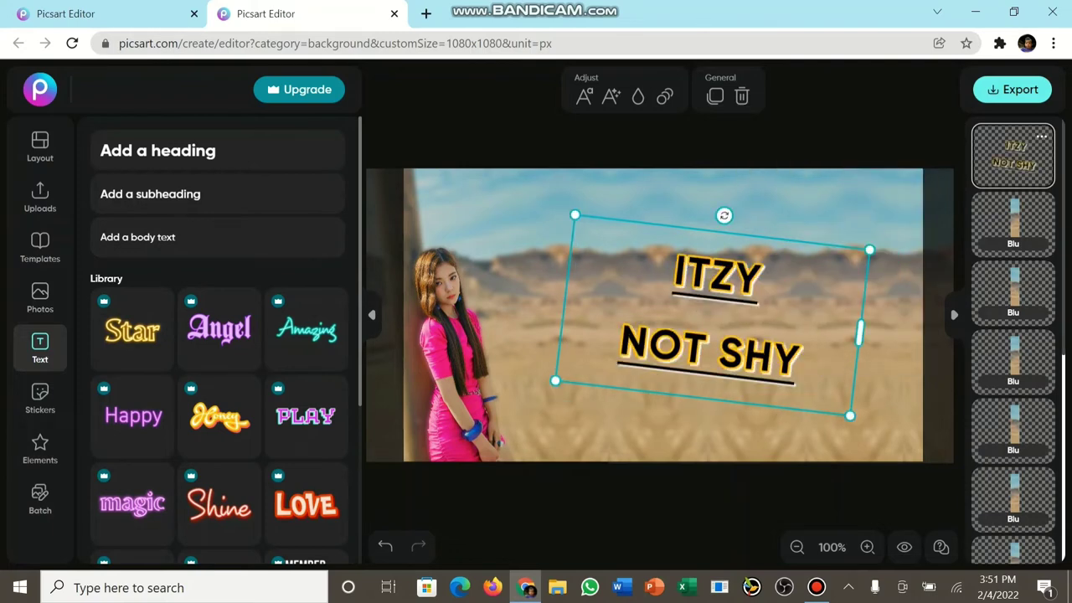
# Step: Duplicate the "ITZY NOT SHY" heading and replace the copy's text with "LINE DISTRIBUTION"
pyautogui.click(1041, 135)
pyautogui.click(976, 175)
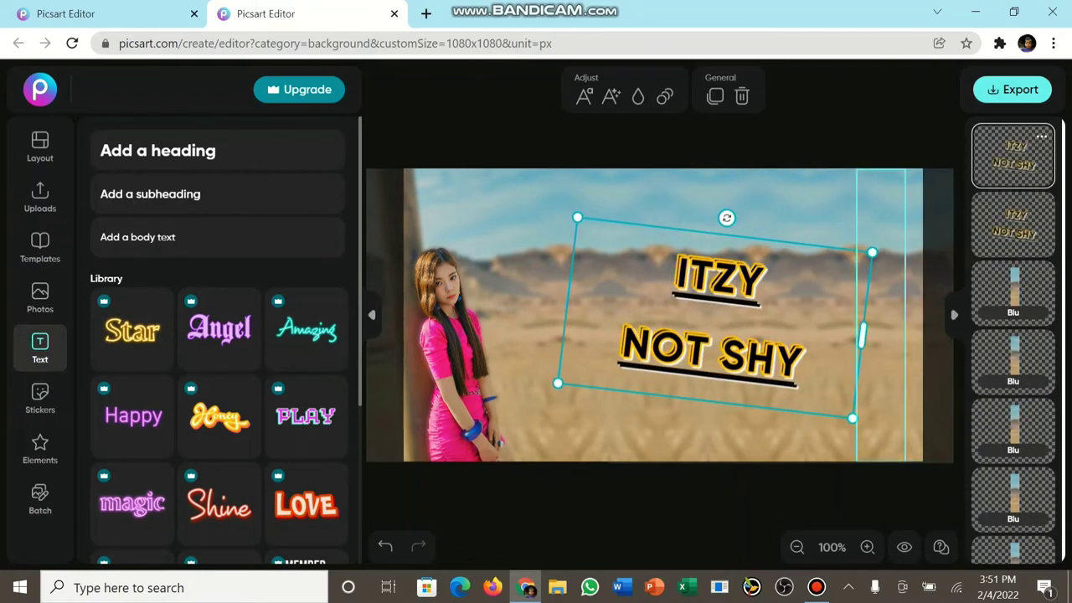
pyautogui.moveTo(714, 318); pyautogui.dragTo(668, 318)
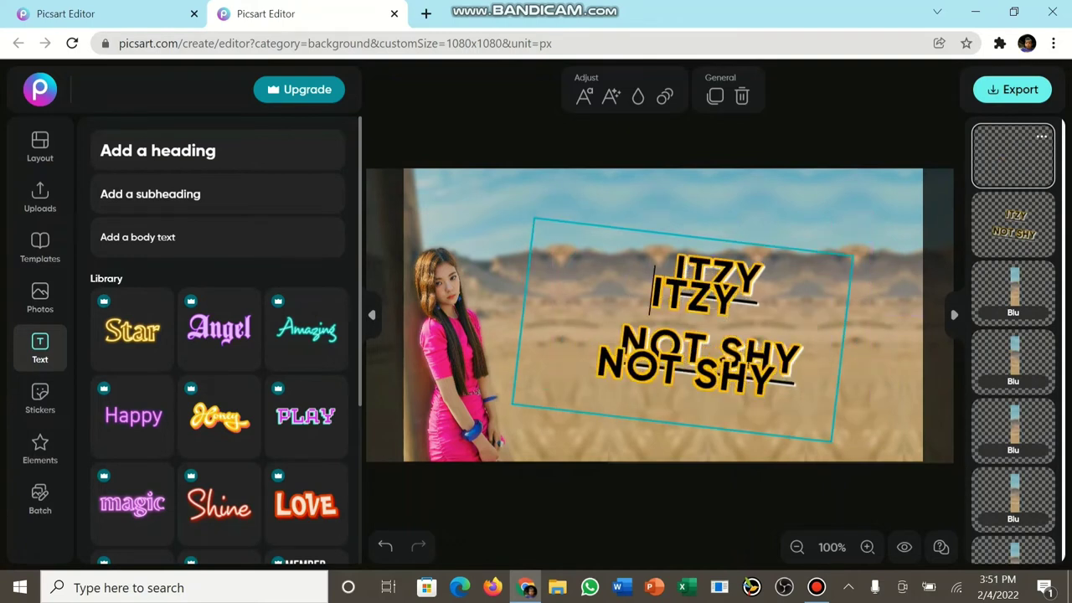
pyautogui.moveTo(774, 382); pyautogui.dragTo(651, 293)
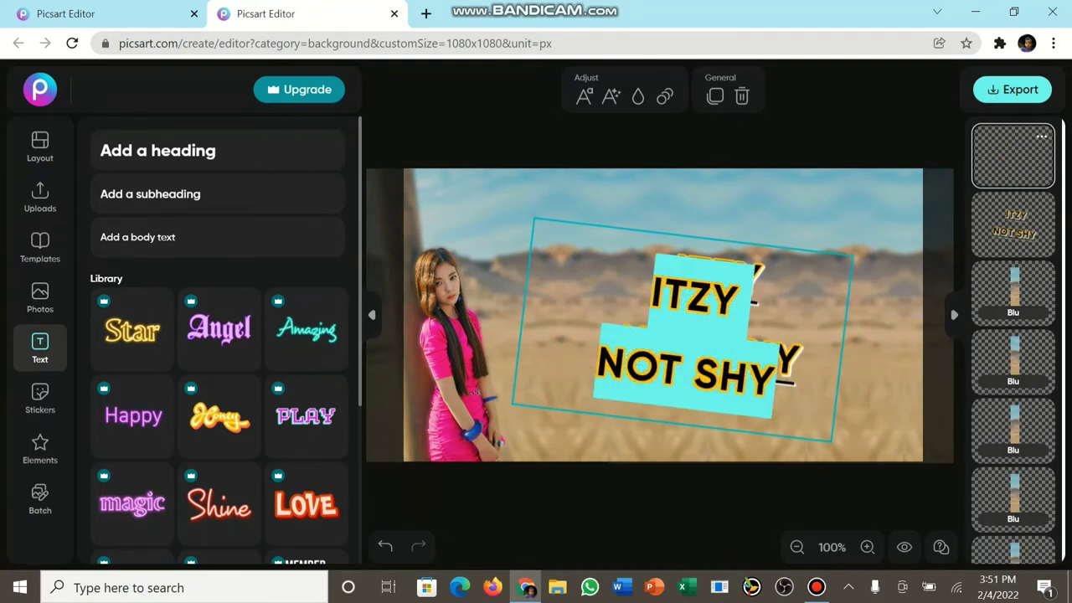
pyautogui.write('LINE DIS')
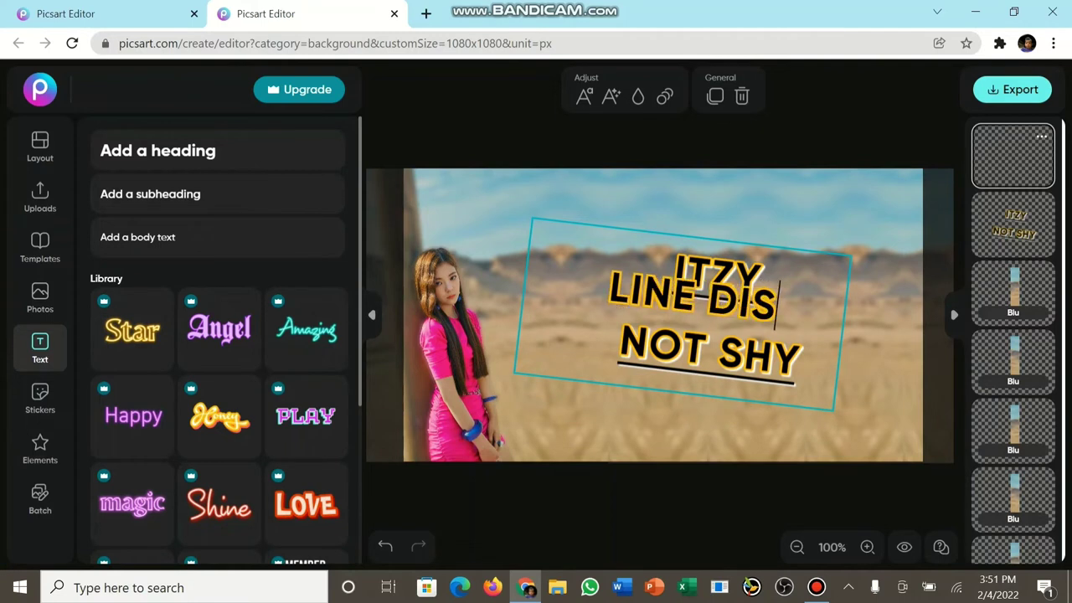
pyautogui.write('TRIBUTIO')
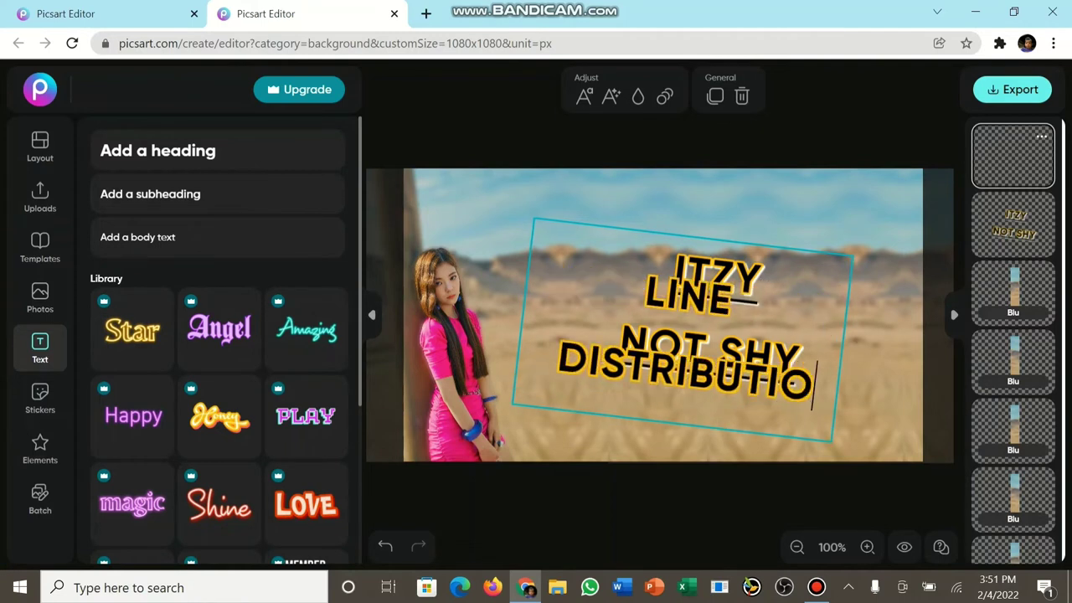
pyautogui.write('N')
pyautogui.press('Escape')
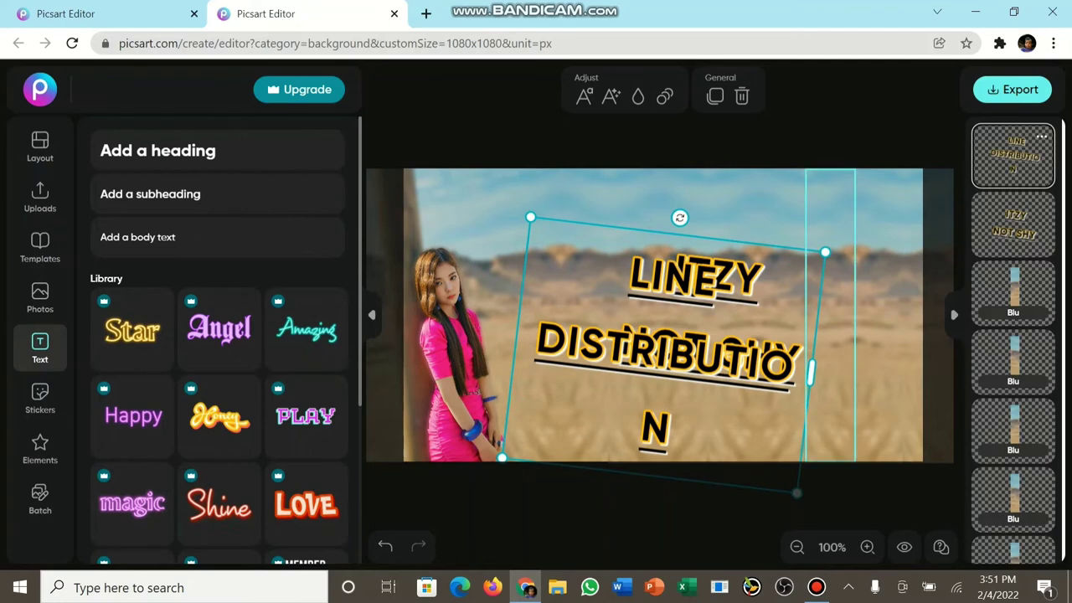
# Step: Widen the "LINE DISTRIBUTION" text box to fit one line, then shrink it and place it directly beneath "NOT SHY"
pyautogui.moveTo(811, 372); pyautogui.dragTo(945, 310)
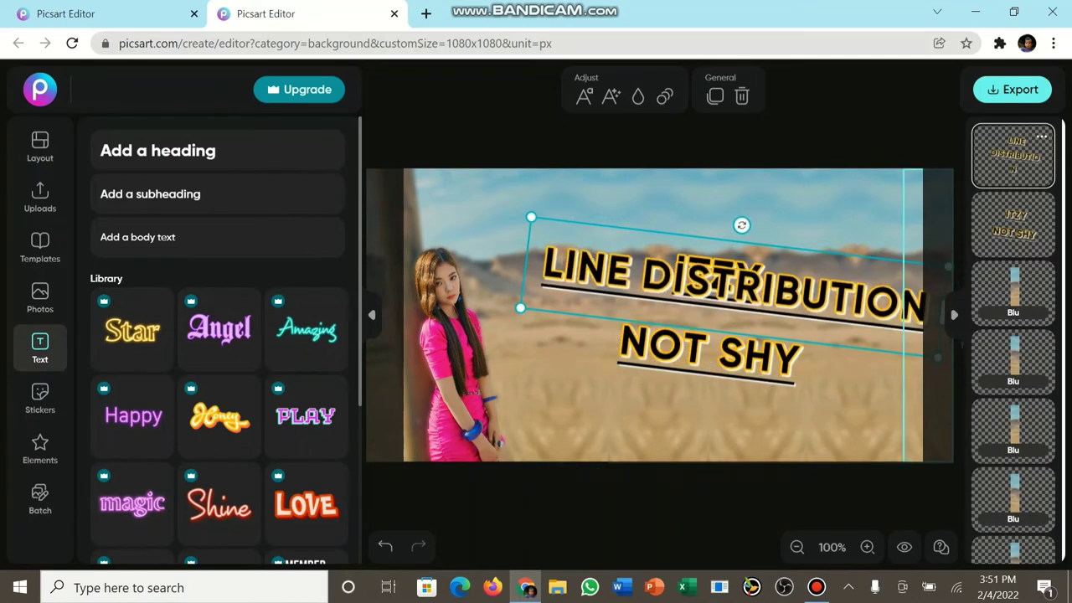
pyautogui.moveTo(948, 355); pyautogui.dragTo(731, 283)
pyautogui.moveTo(632, 251); pyautogui.dragTo(694, 423)
pyautogui.moveTo(758, 427); pyautogui.dragTo(769, 398)
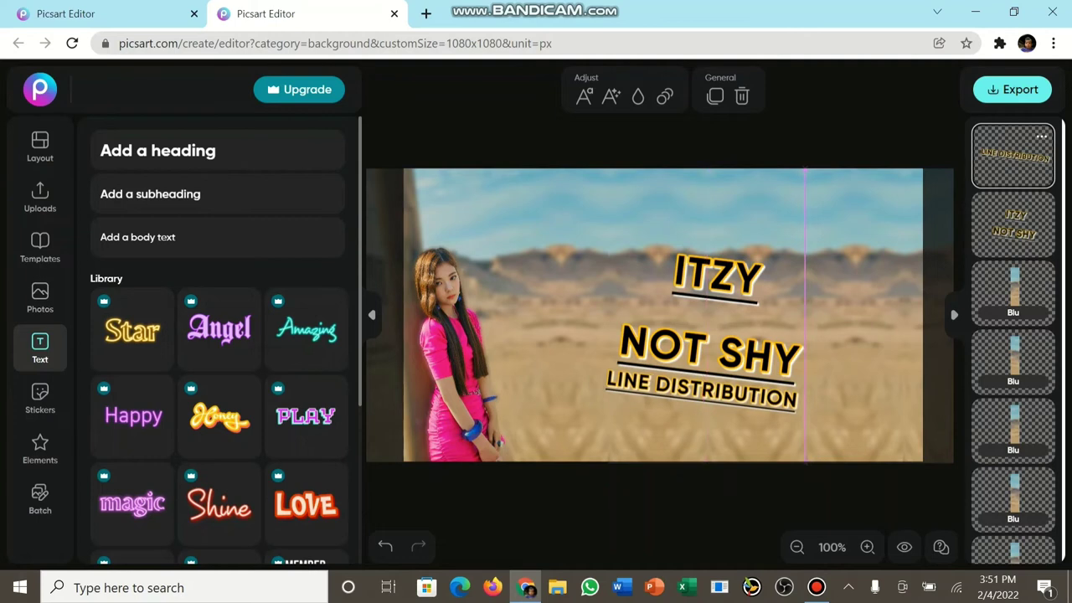
# Step: Shift the "ITZY NOT SHY" heading and the "LINE DISTRIBUTION" text slightly up and to the right, keeping them together
pyautogui.moveTo(729, 339); pyautogui.dragTo(752, 321)
pyautogui.moveTo(712, 391); pyautogui.dragTo(723, 371)
pyautogui.press('Escape')
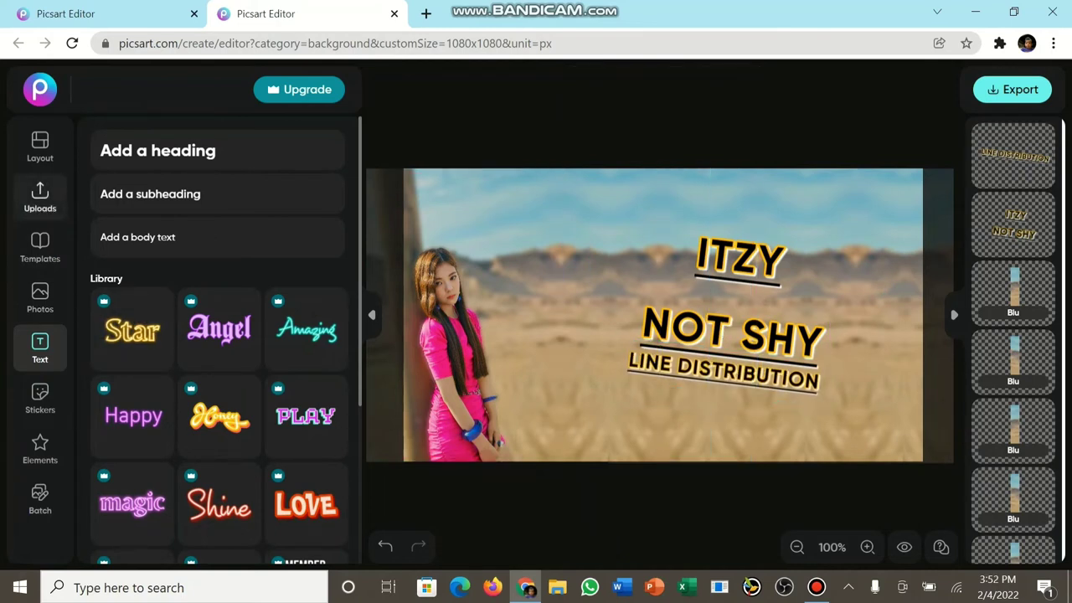
# Step: Add the uploaded MOONA_K logo to the canvas, shrink it and place it in the image's upper-right corner
pyautogui.click(40, 198)
pyautogui.moveTo(307, 222); pyautogui.dragTo(570, 274)
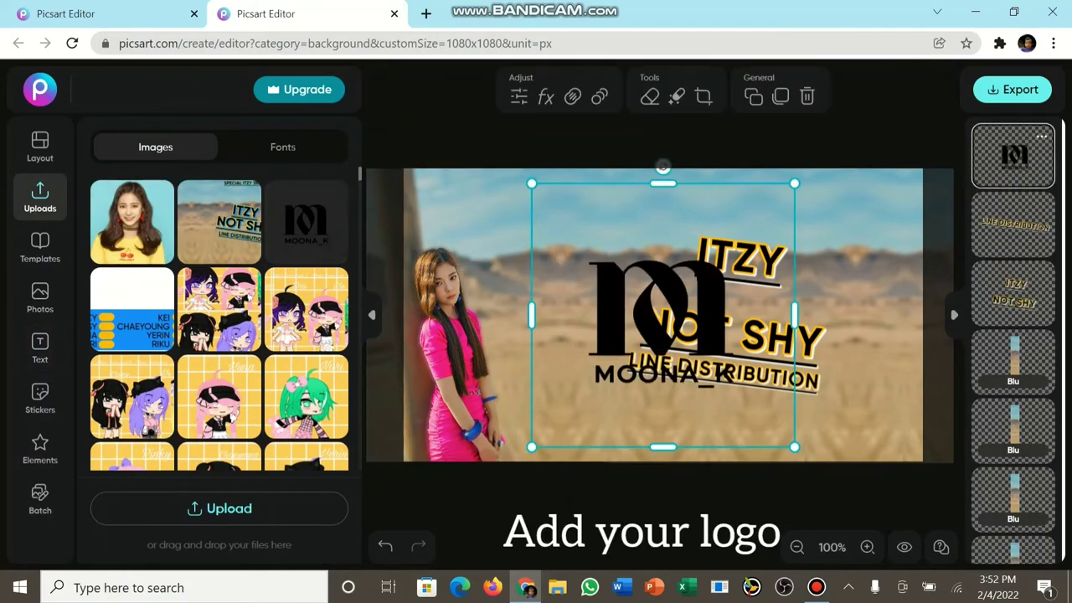
pyautogui.moveTo(531, 448); pyautogui.dragTo(718, 260)
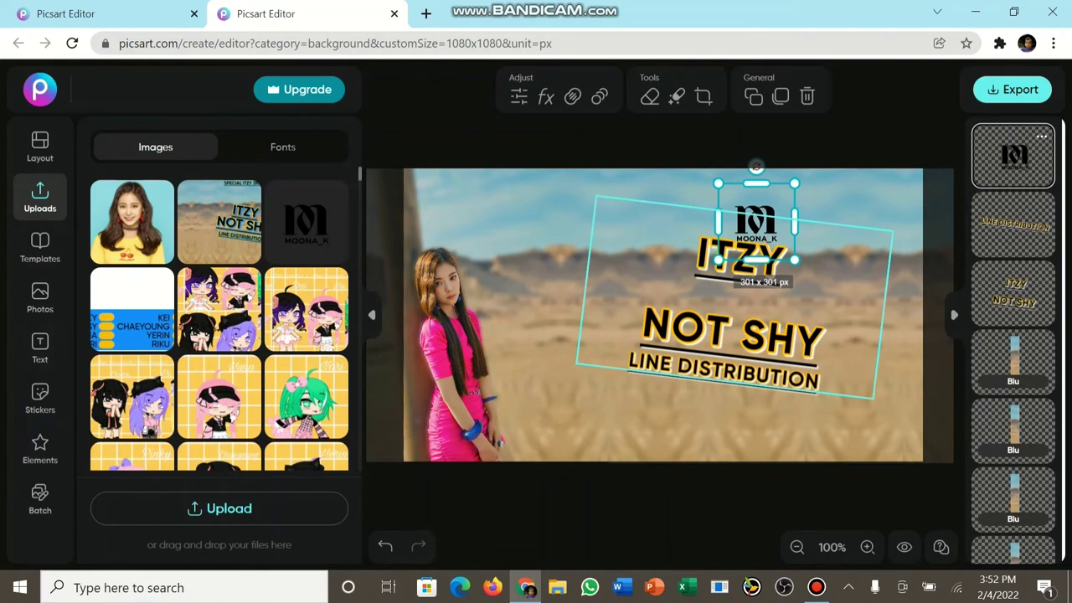
pyautogui.moveTo(755, 222); pyautogui.dragTo(899, 189)
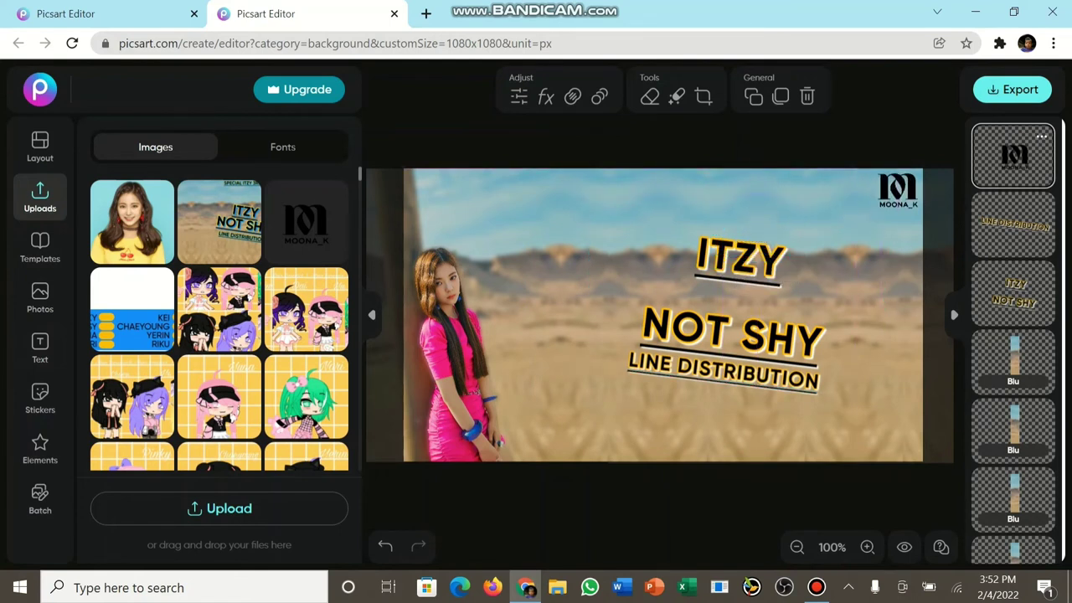
pyautogui.moveTo(863, 224)
pyautogui.mouseDown()
pyautogui.moveTo(906, 187)
pyautogui.moveTo(864, 223)
pyautogui.mouseUp()
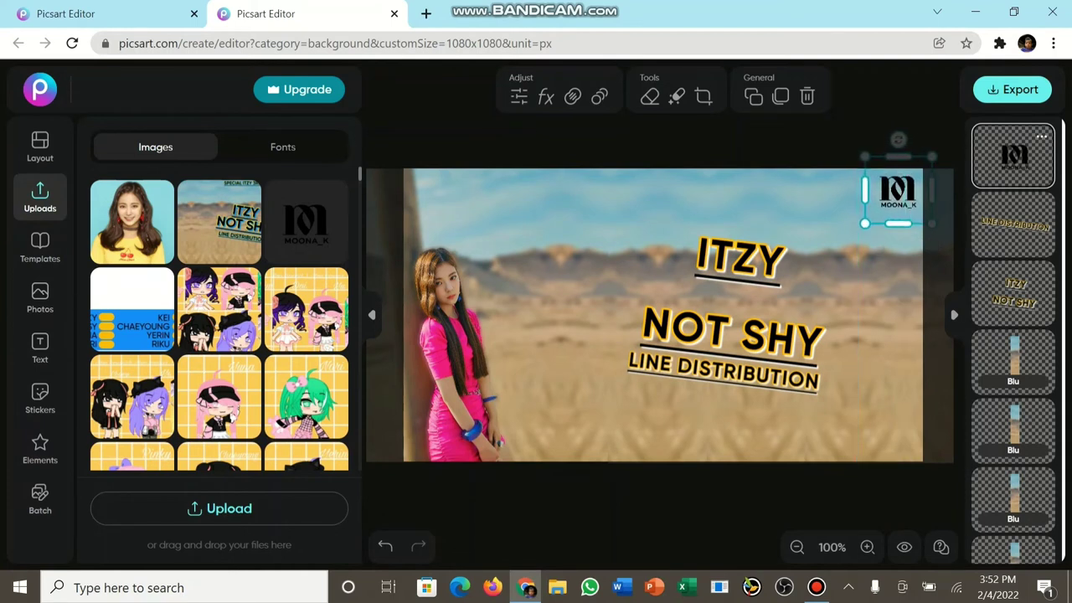
pyautogui.moveTo(898, 191); pyautogui.dragTo(903, 188)
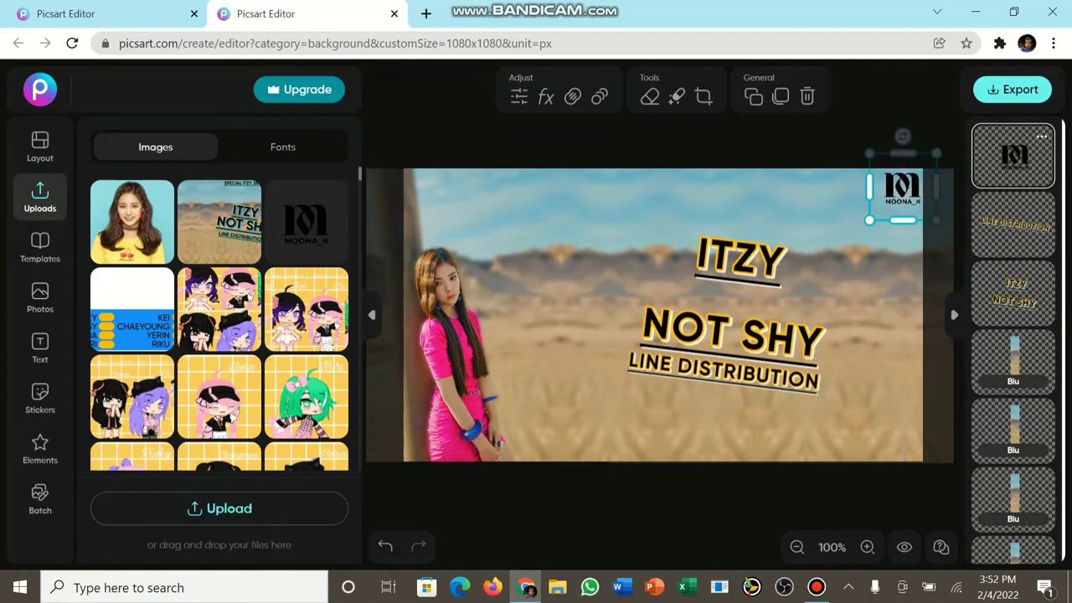
# Step: Deselect the logo, switch to Word and create a blank document
pyautogui.click(779, 504)
pyautogui.click(622, 588)
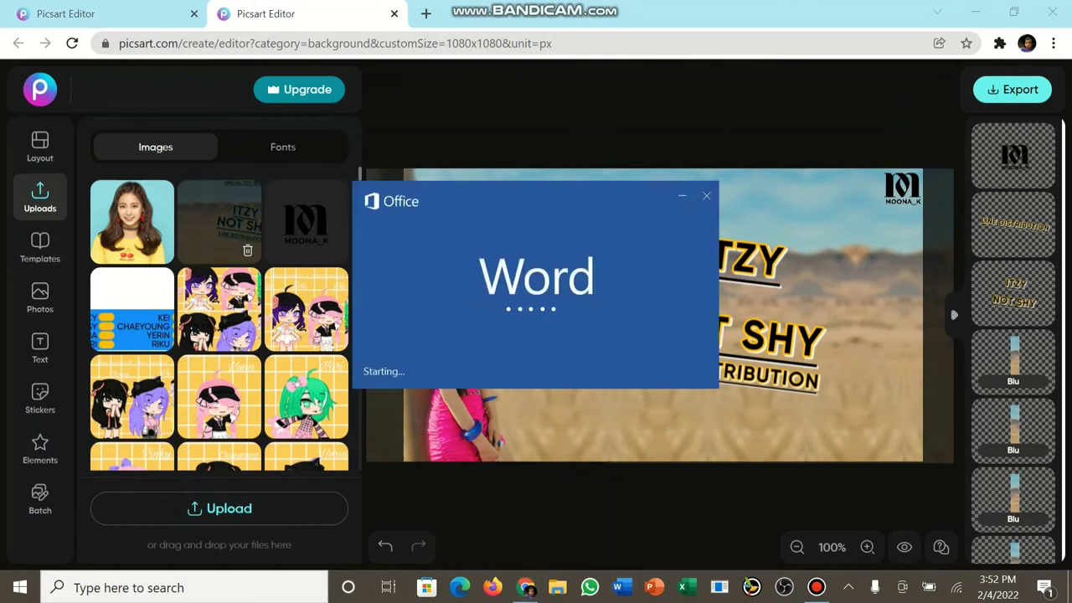
pyautogui.moveTo(160, 251)
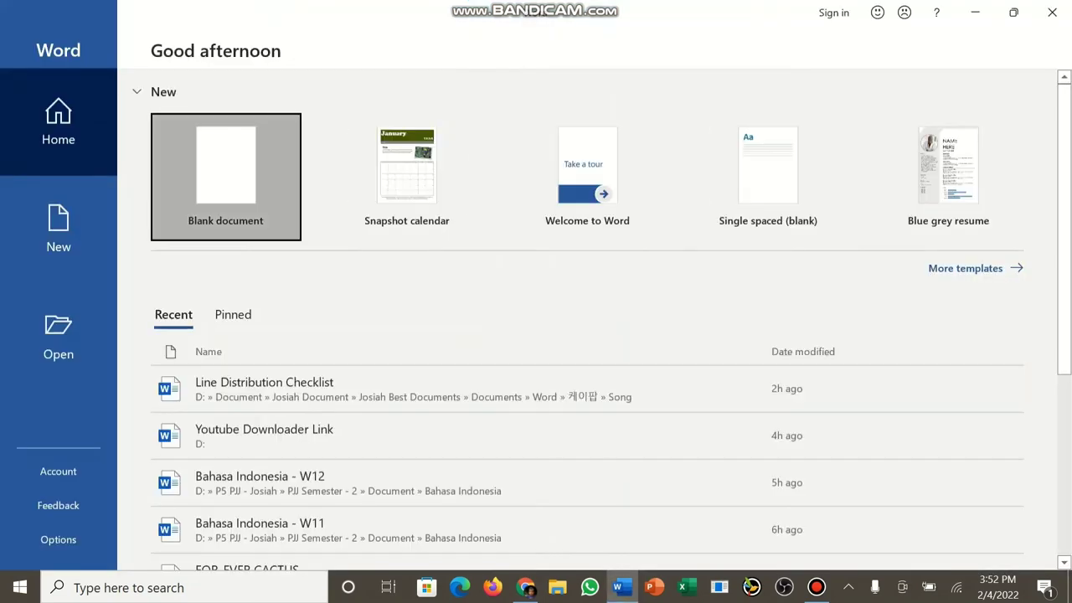
pyautogui.click(225, 178)
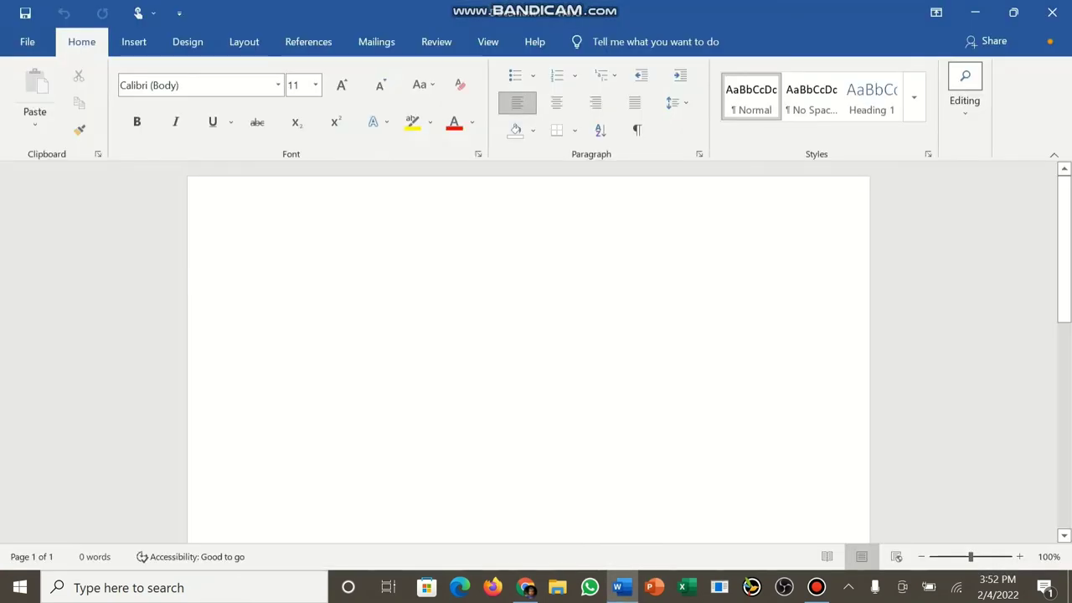
# Step: Write "Sorry if the result is not same like in the thumbnail (only example)" in the blank document
pyautogui.write('soo')
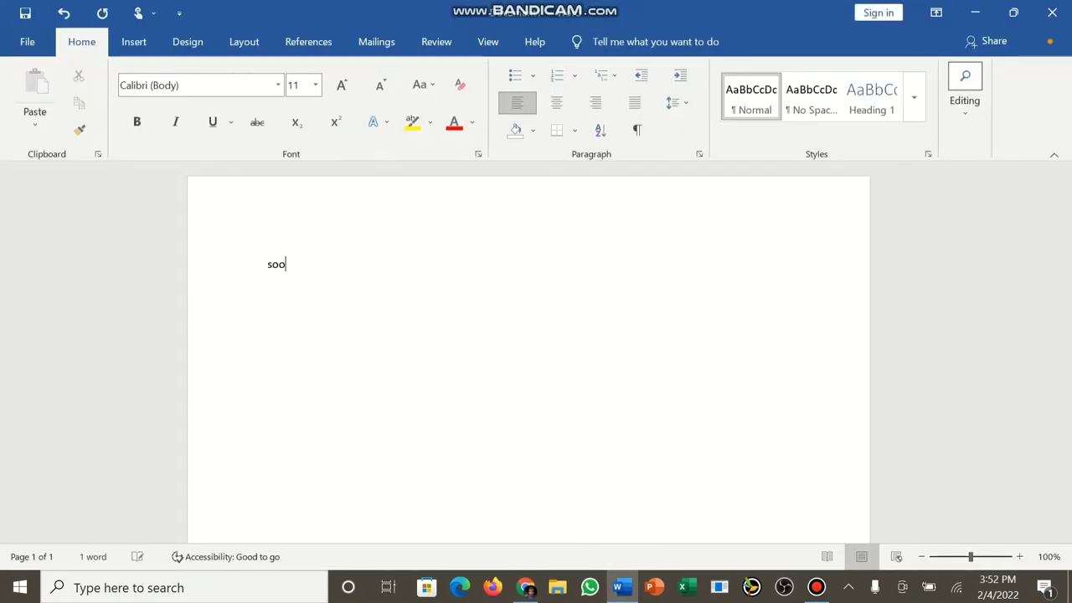
pyautogui.write('ry i')
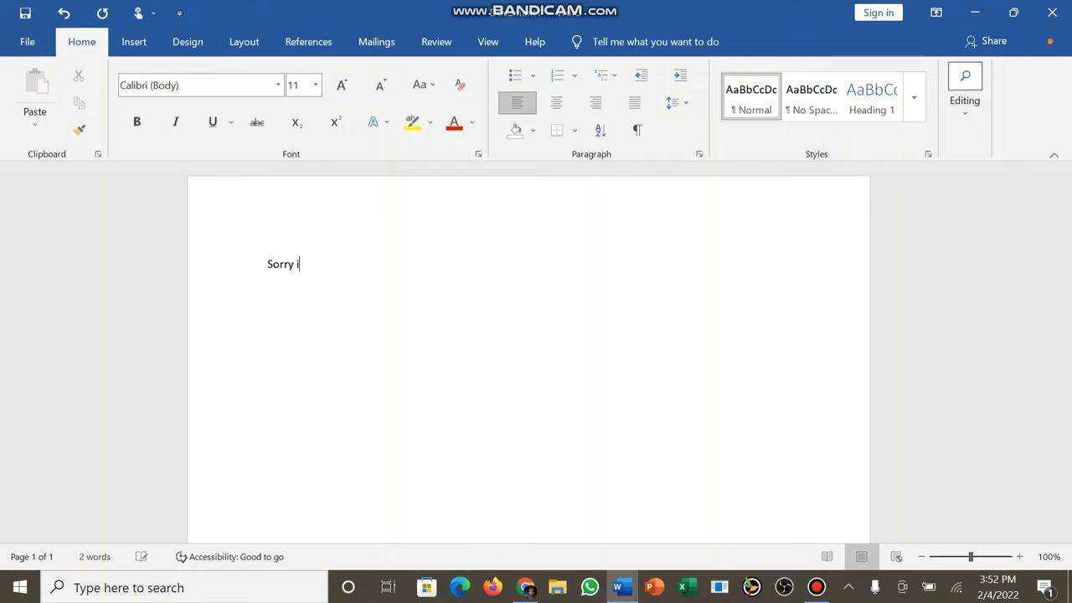
pyautogui.write('f the result is not sa')
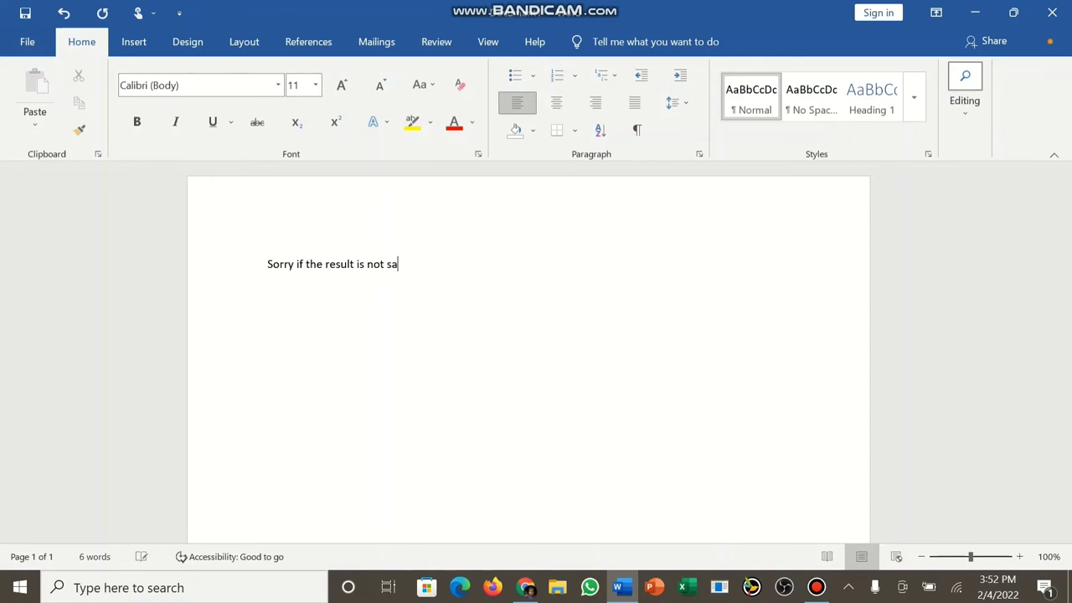
pyautogui.write('me like in the t')
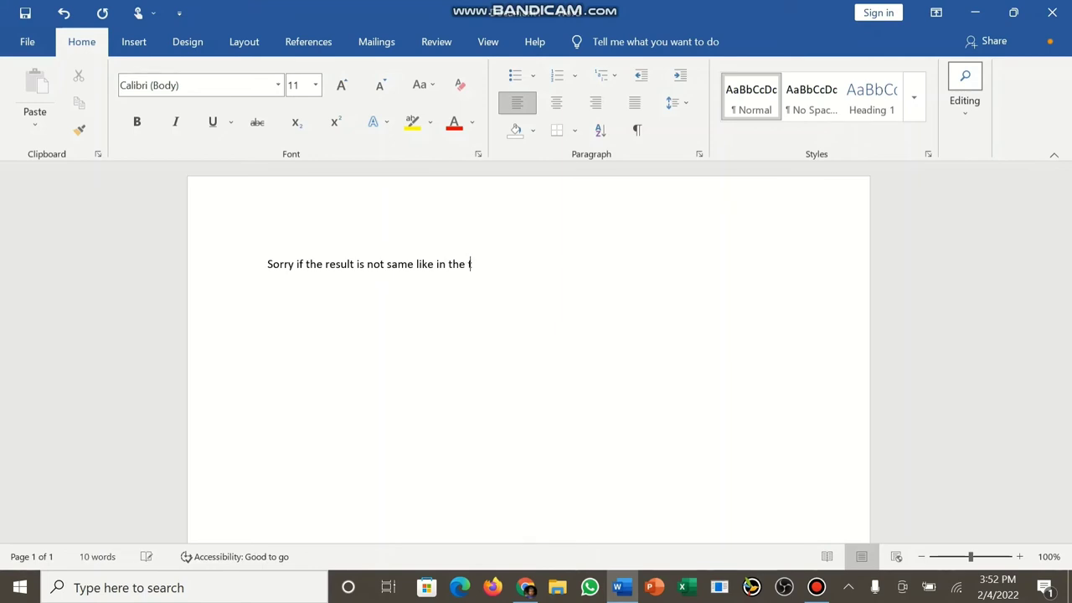
pyautogui.write('humbnail (only exa')
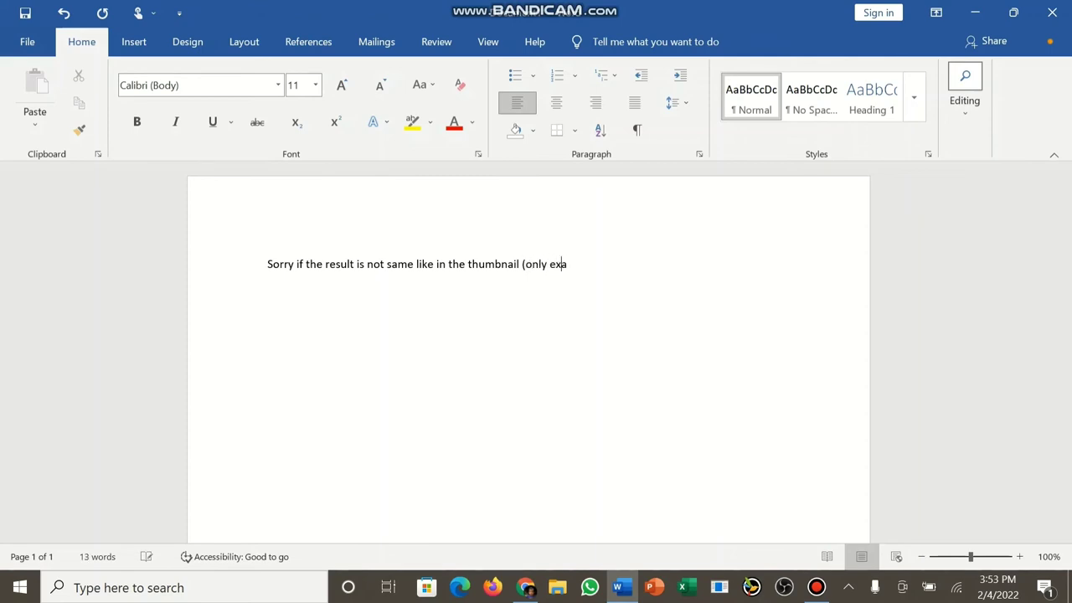
pyautogui.write('mple)')
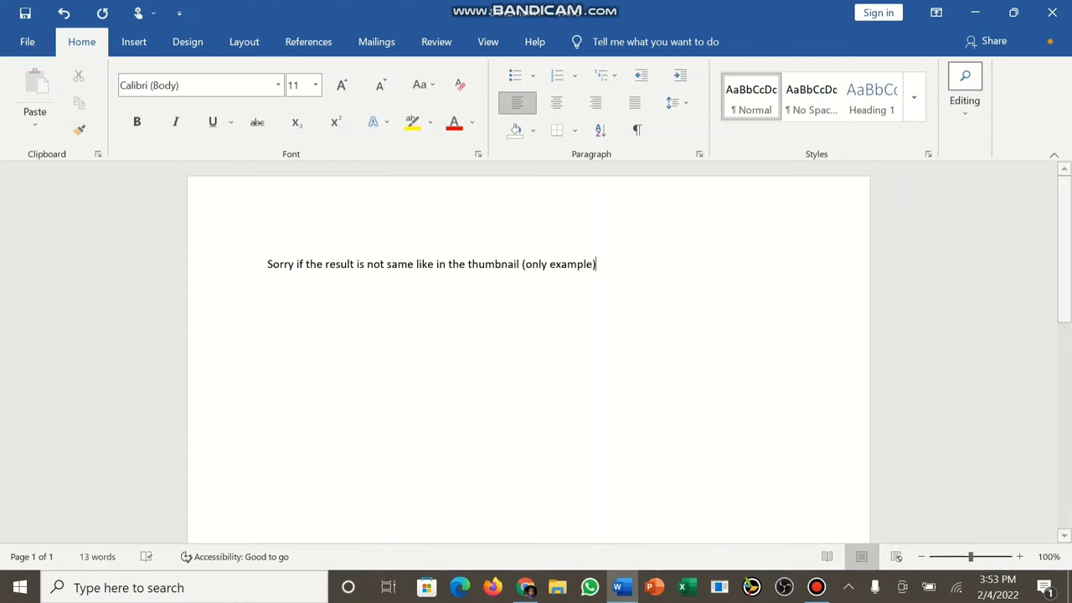
# Step: Switch back to Picsart and move the "ITZY NOT SHY" heading and the "LINE DISTRIBUTION" text slightly up
pyautogui.click(526, 587)
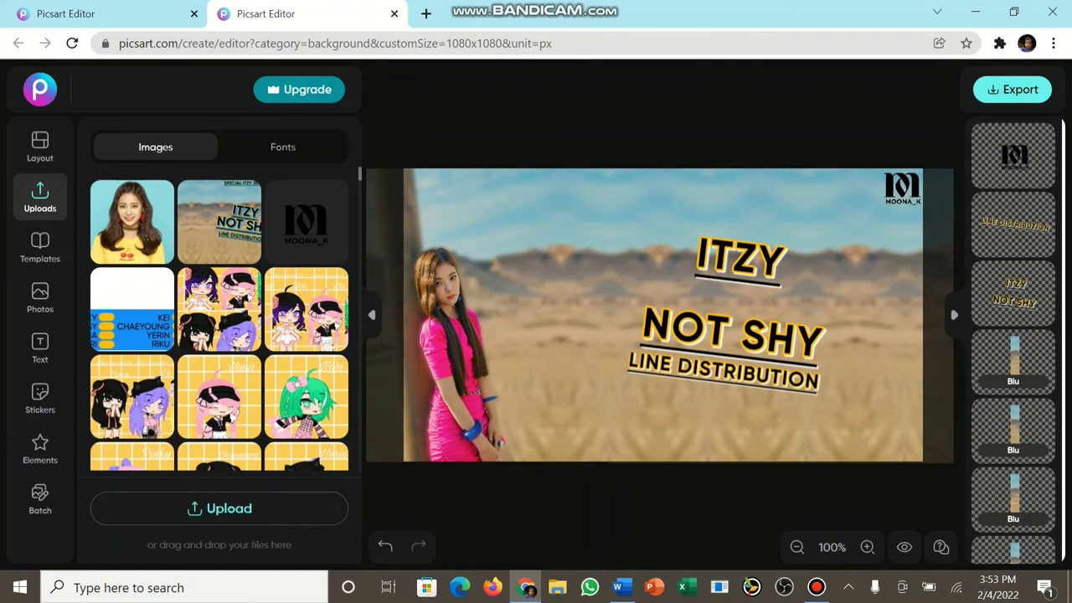
pyautogui.moveTo(727, 328); pyautogui.dragTo(727, 318)
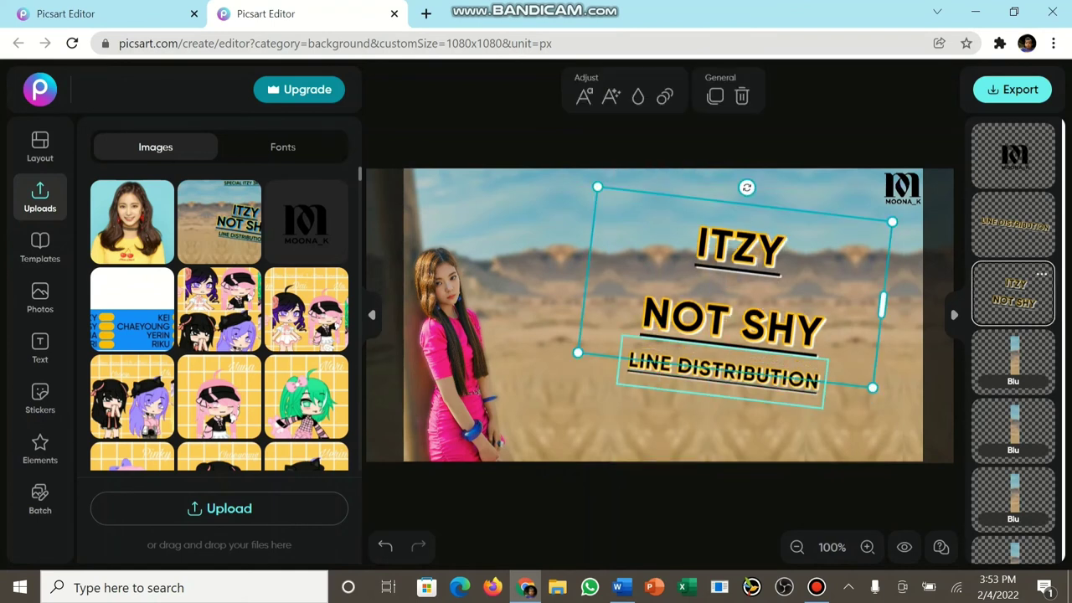
pyautogui.moveTo(724, 371); pyautogui.dragTo(727, 361)
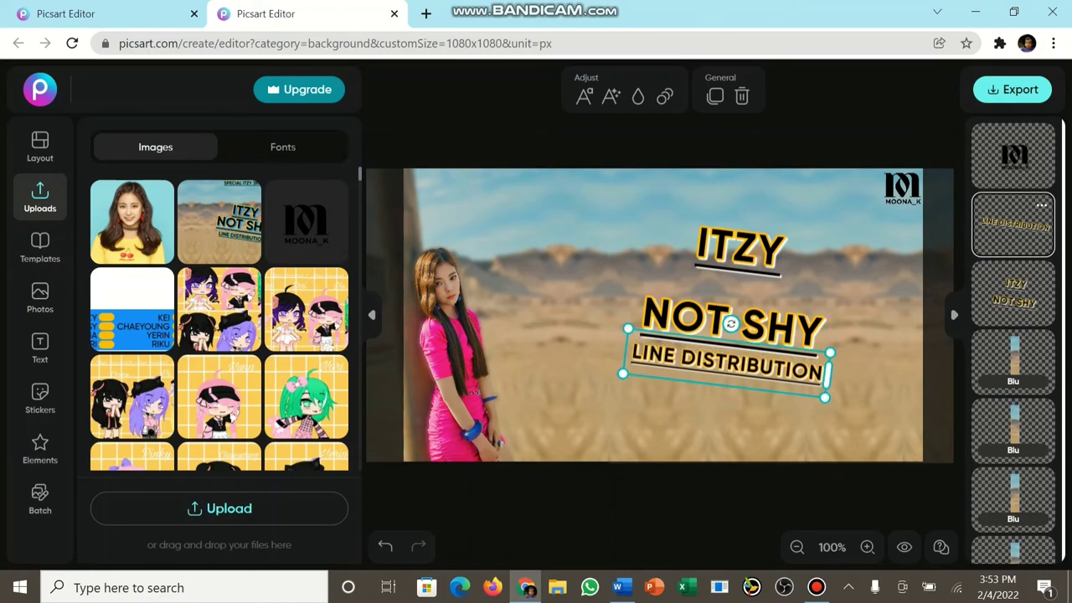
# Step: Return to Word and, after an empty line, write "You can add any other text like special 30 subs, collab, special valentine"
pyautogui.click(618, 586)
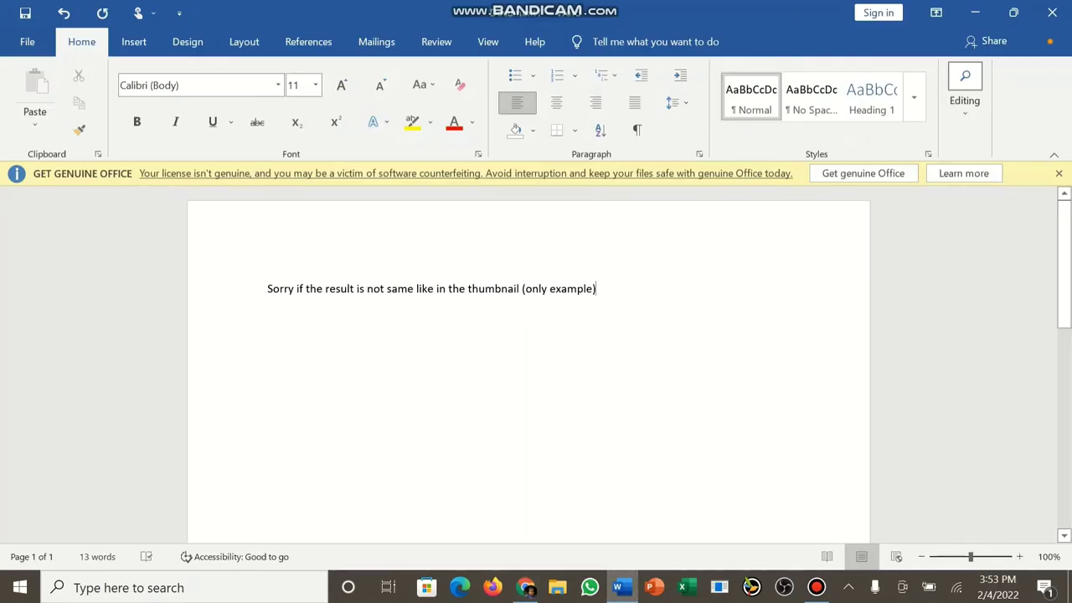
pyautogui.press('Return')
pyautogui.press('Return')
pyautogui.write('you')
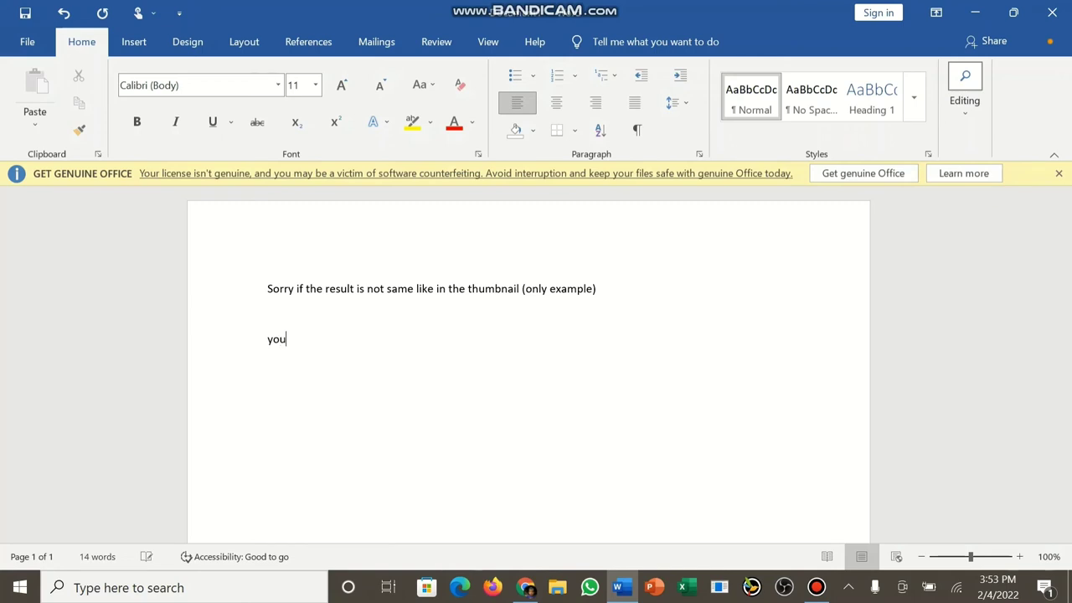
pyautogui.write(' can add an')
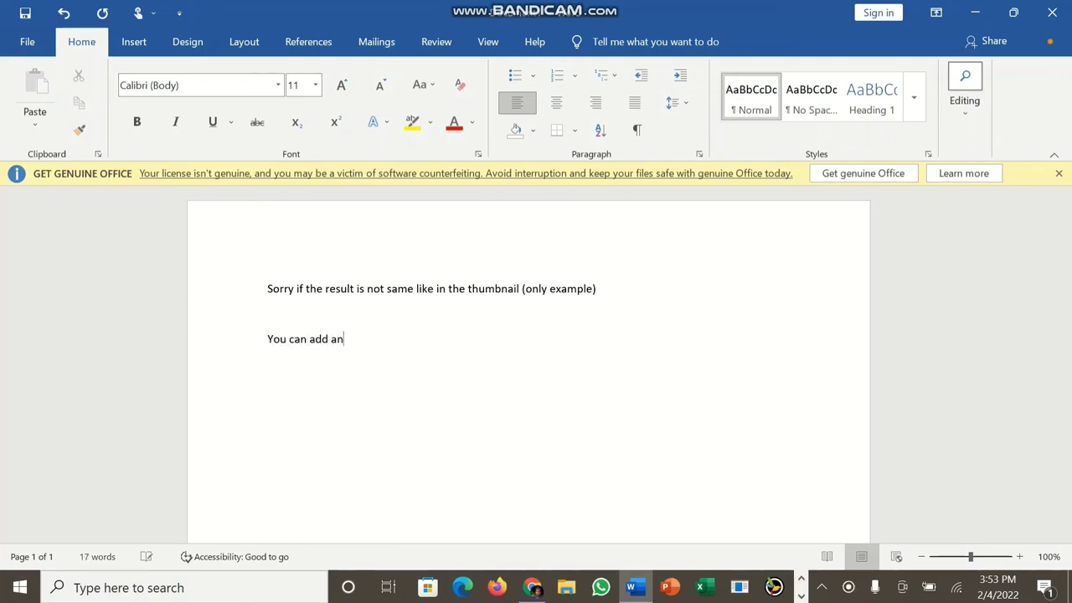
pyautogui.write('y other text')
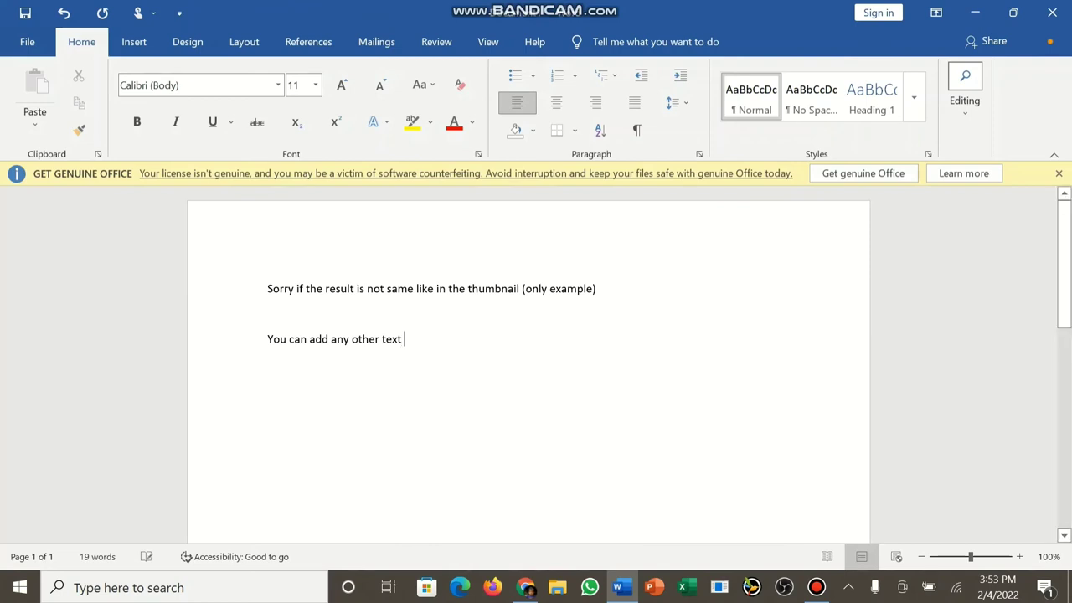
pyautogui.write(' like')
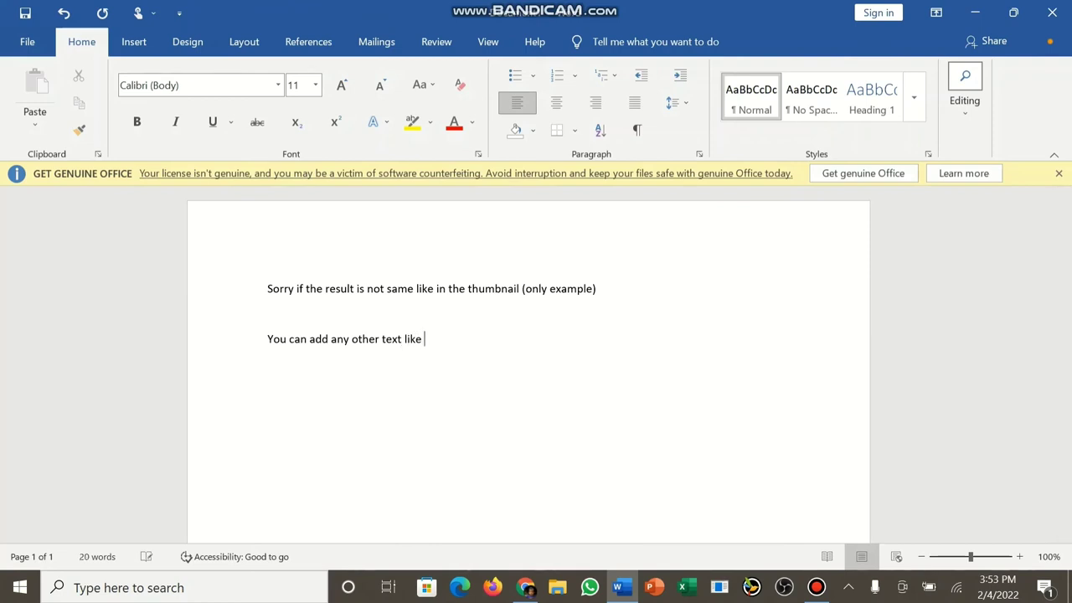
pyautogui.write(' special 30 subs, col')
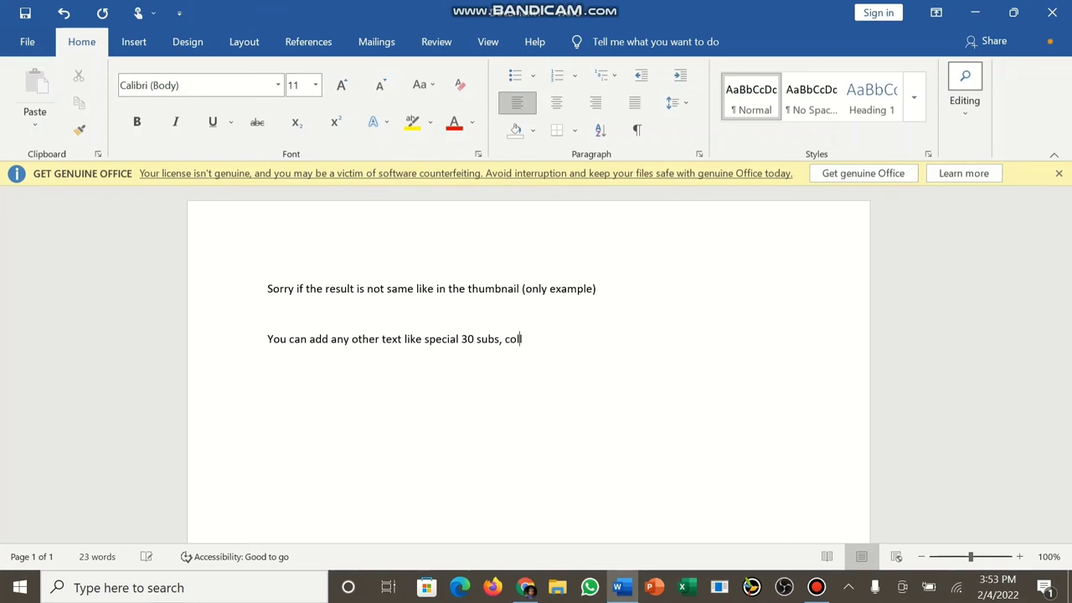
pyautogui.write('lab, special valentine')
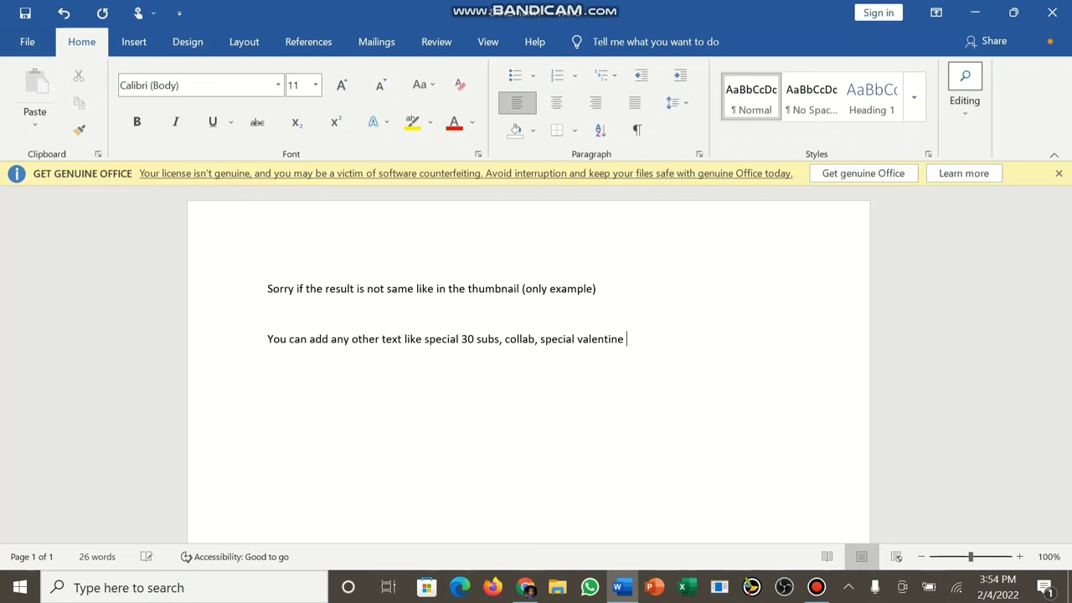
# Step: Switch back to Picsart, nudge the "LINE DISTRIBUTION" text slightly left and down beneath "NOT SHY", and deselect it
pyautogui.click(526, 588)
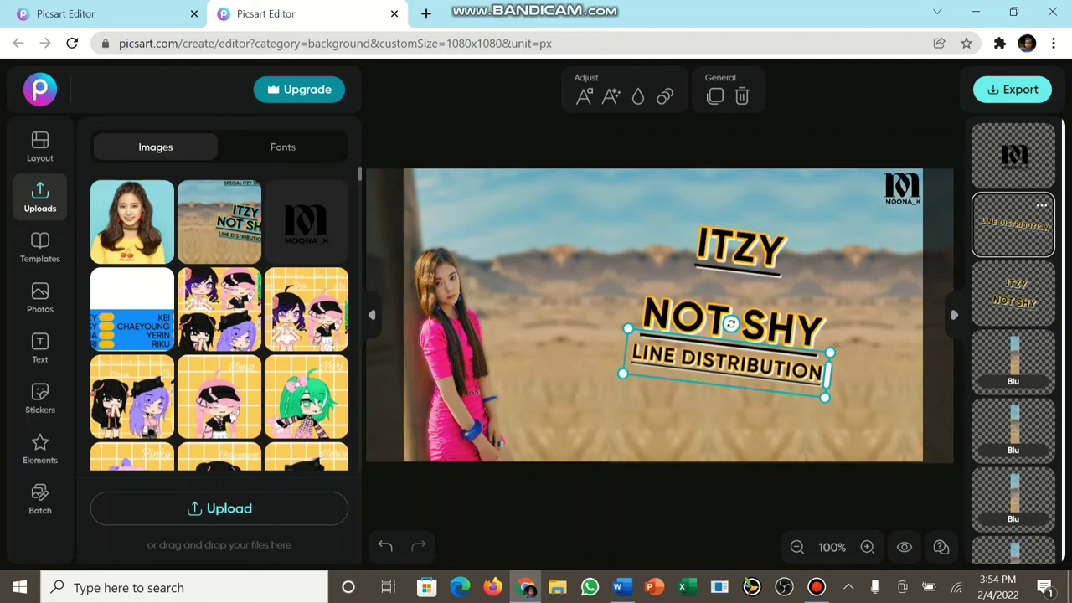
pyautogui.press('Escape')
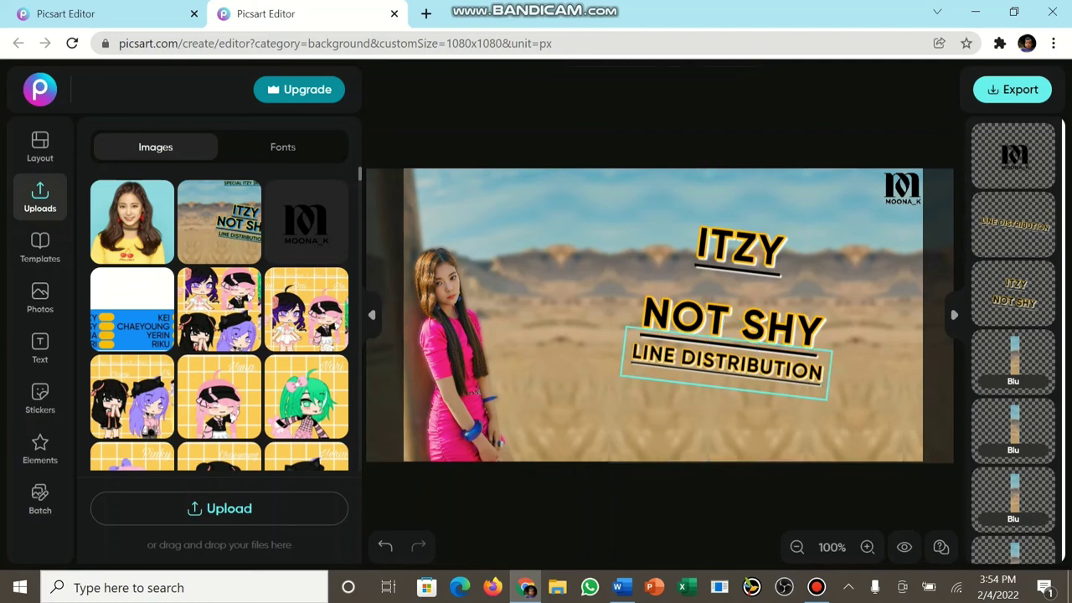
pyautogui.click(737, 365)
pyautogui.moveTo(737, 365); pyautogui.dragTo(734, 368)
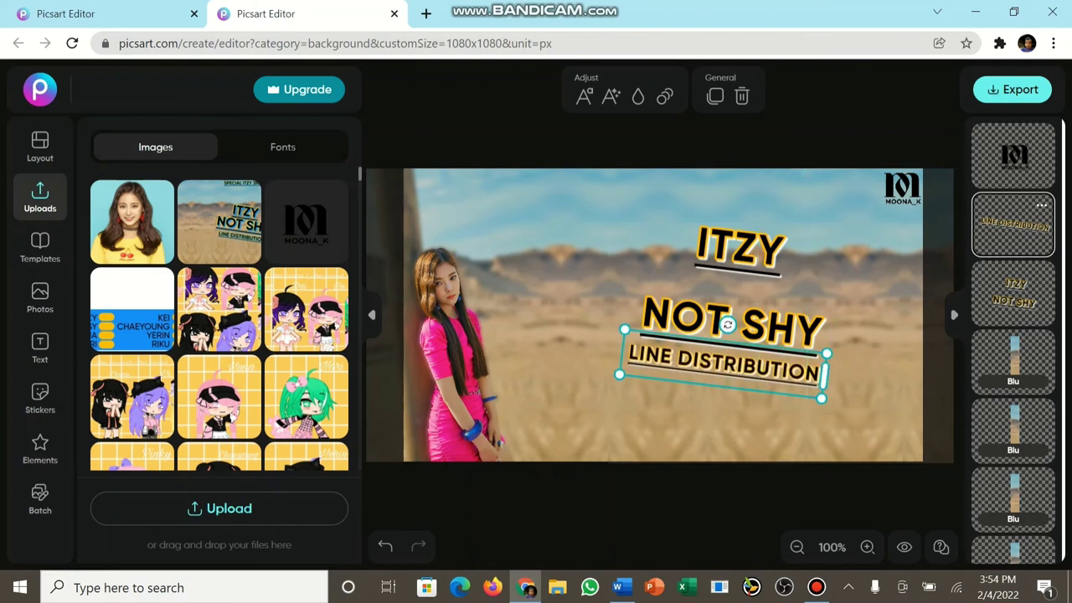
pyautogui.press('Escape')
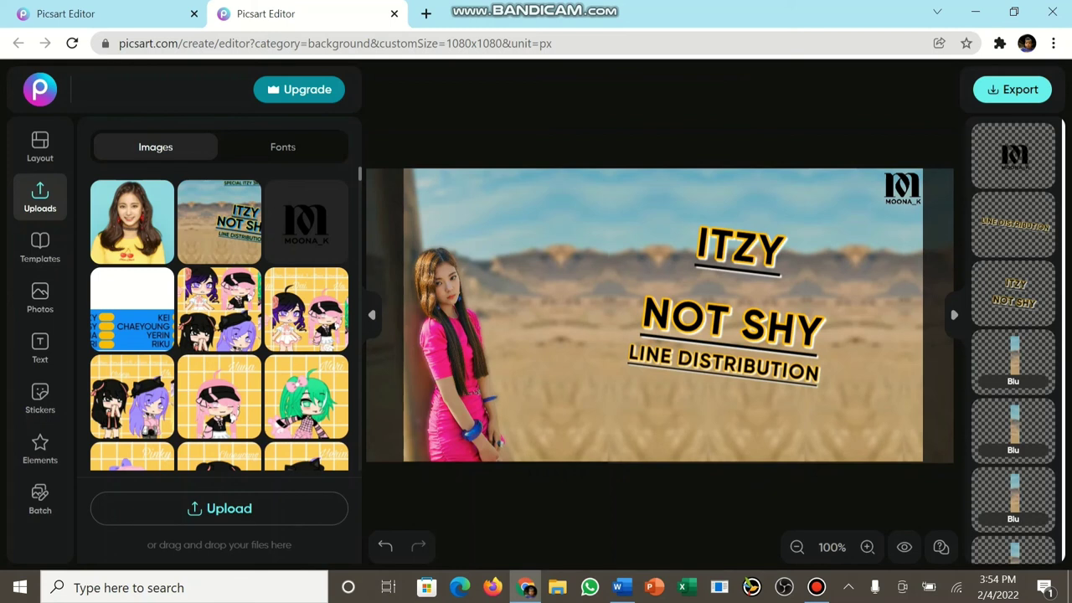
pyautogui.click(903, 189)
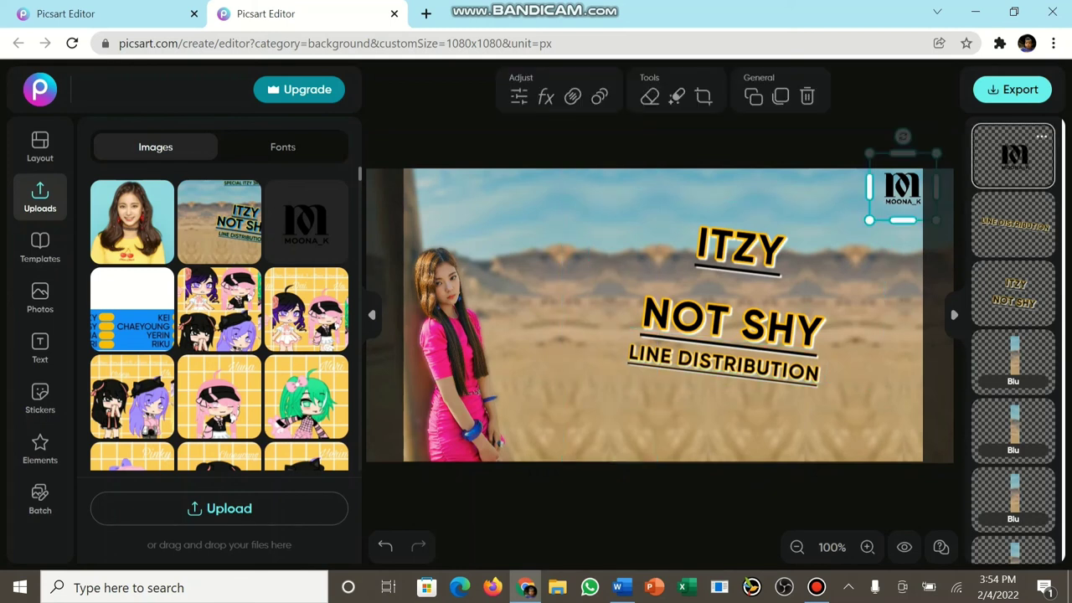
pyautogui.moveTo(902, 189); pyautogui.dragTo(903, 190)
pyautogui.press('Escape')
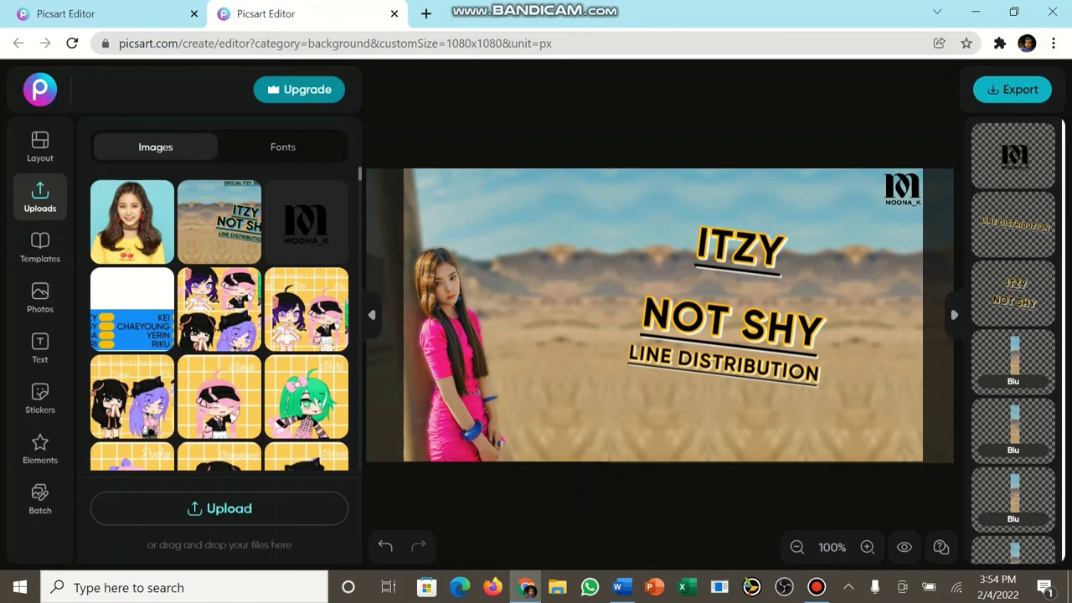
# Step: Set the image's JPG export file name to "ITZY NOT SHY (EXAMPLE)" and close the export settings
pyautogui.click(1012, 89)
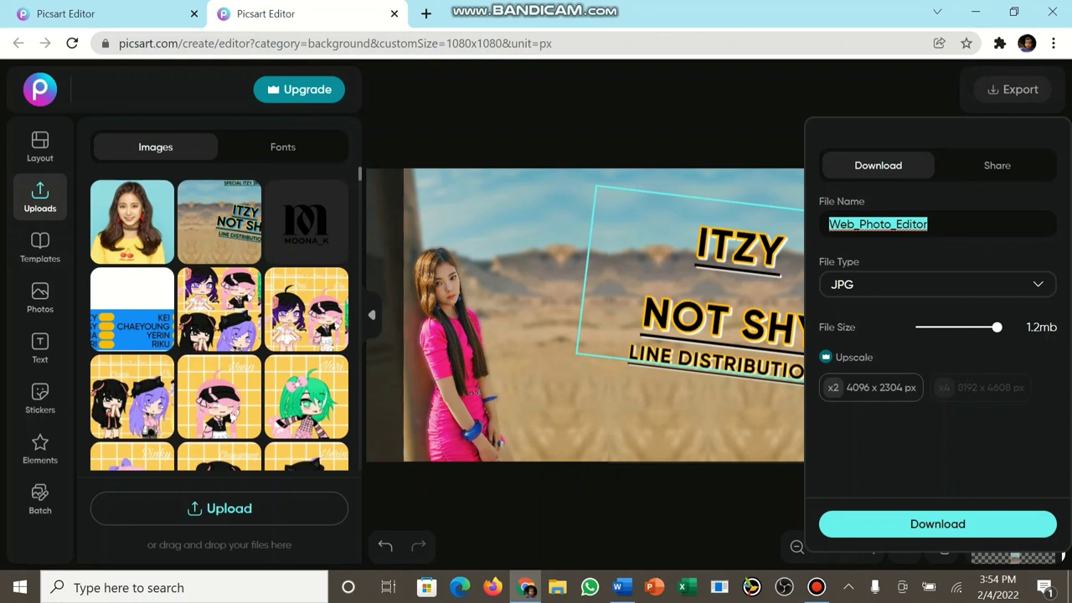
pyautogui.write('ITZY ')
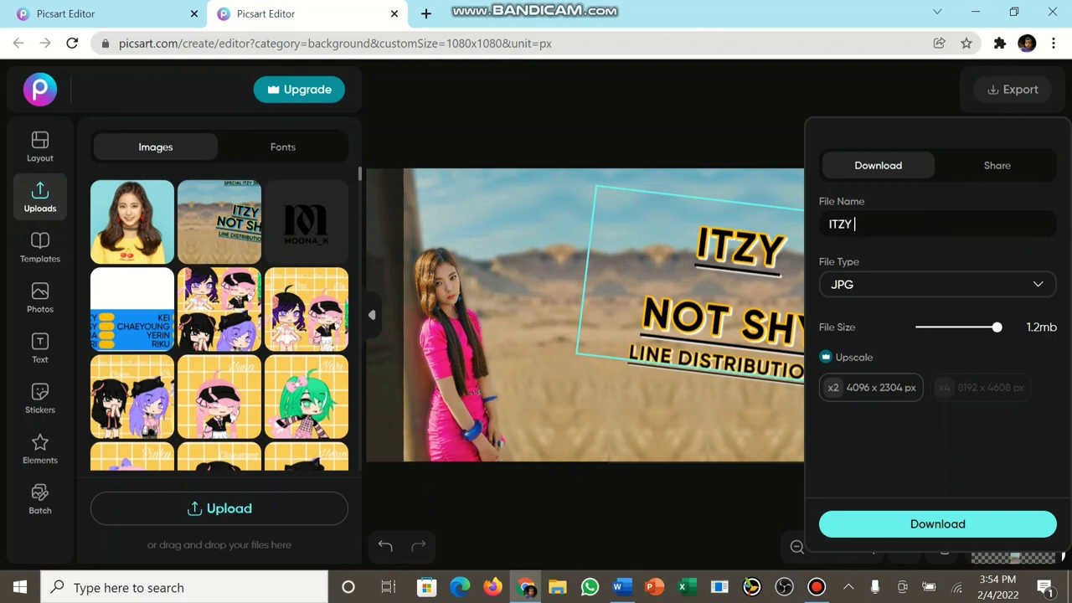
pyautogui.write('NOT SHY (EXAMO')
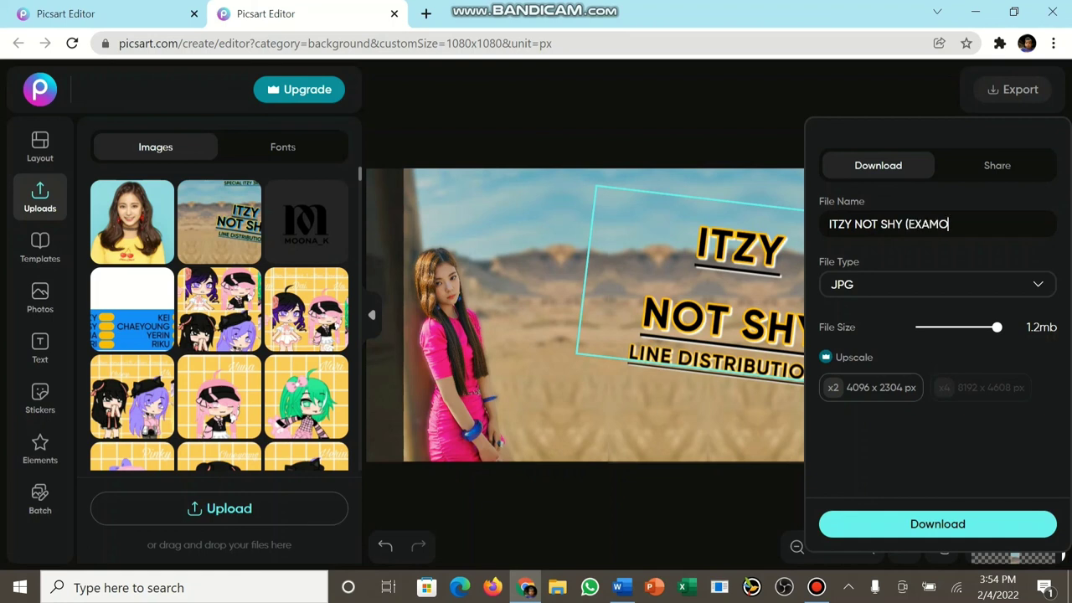
pyautogui.press('BackSpace')
pyautogui.write('PLE)')
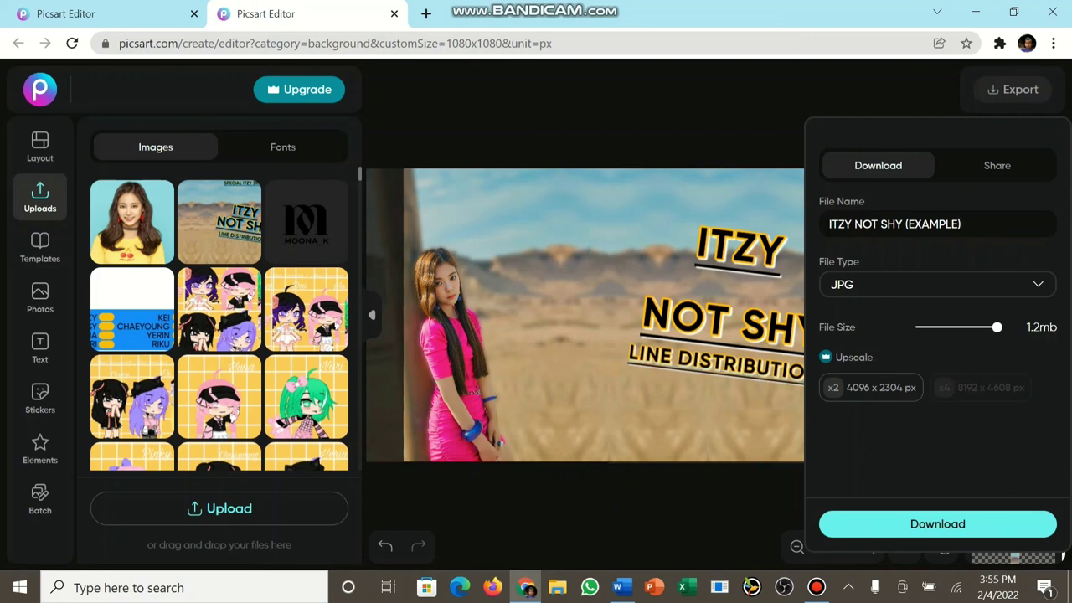
pyautogui.click(1062, 557)
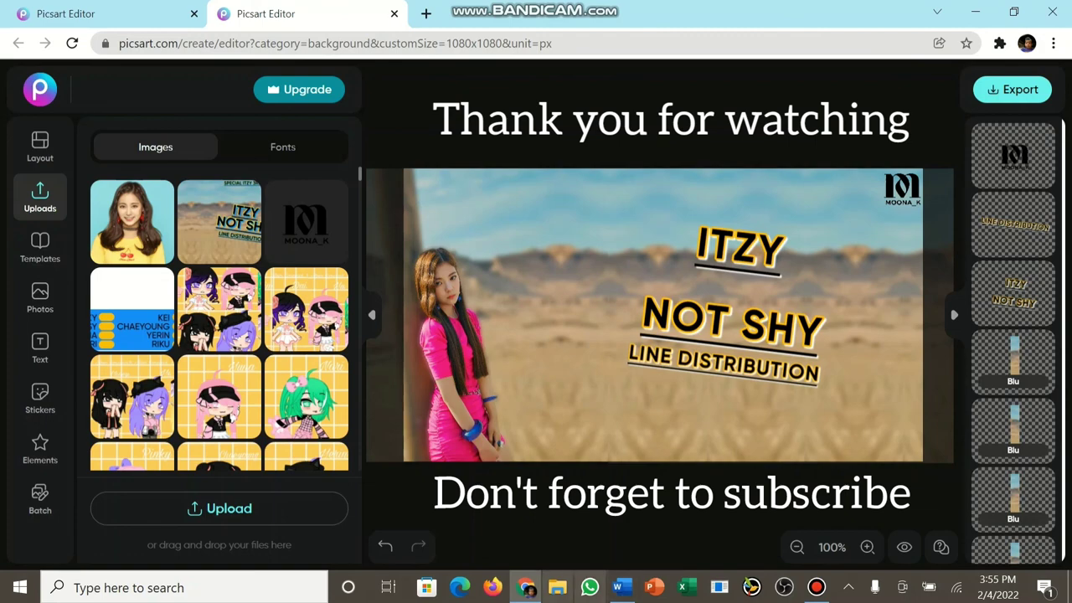